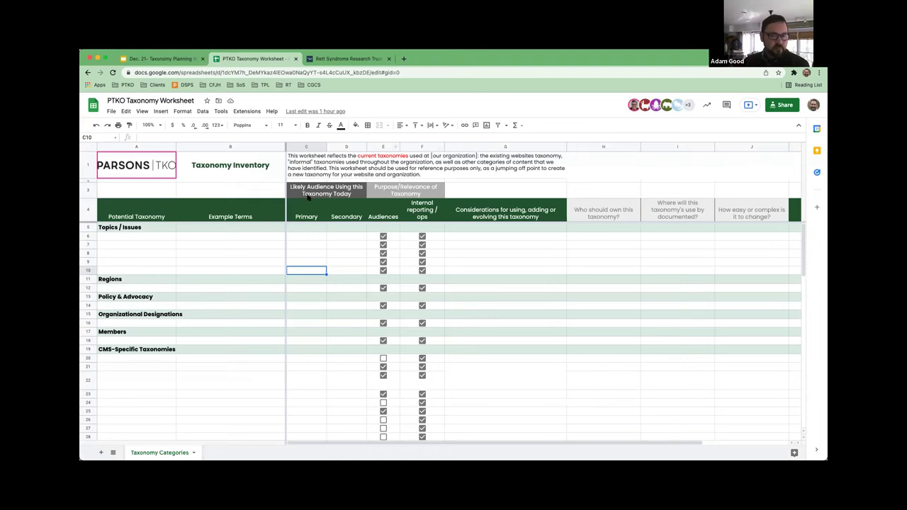
{"action": "left_click", "coordinate": [309, 197]}
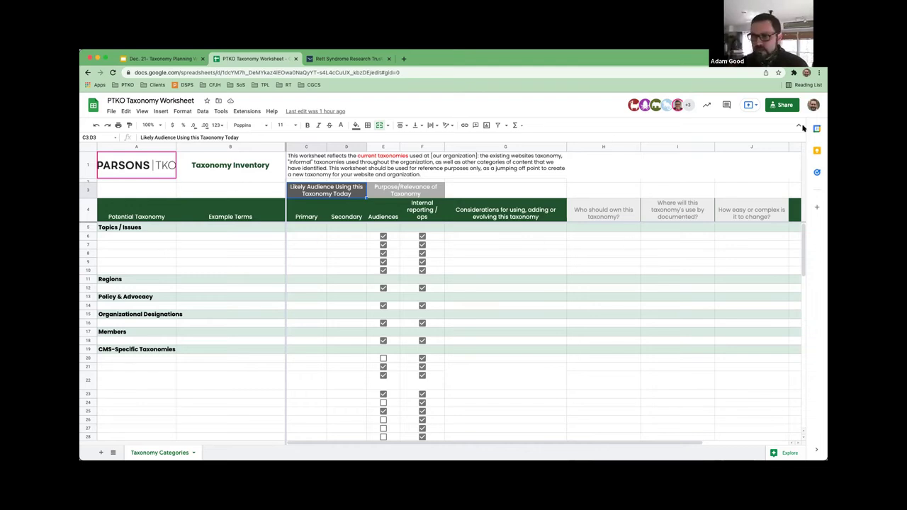
{"action": "left_click", "coordinate": [280, 75]}
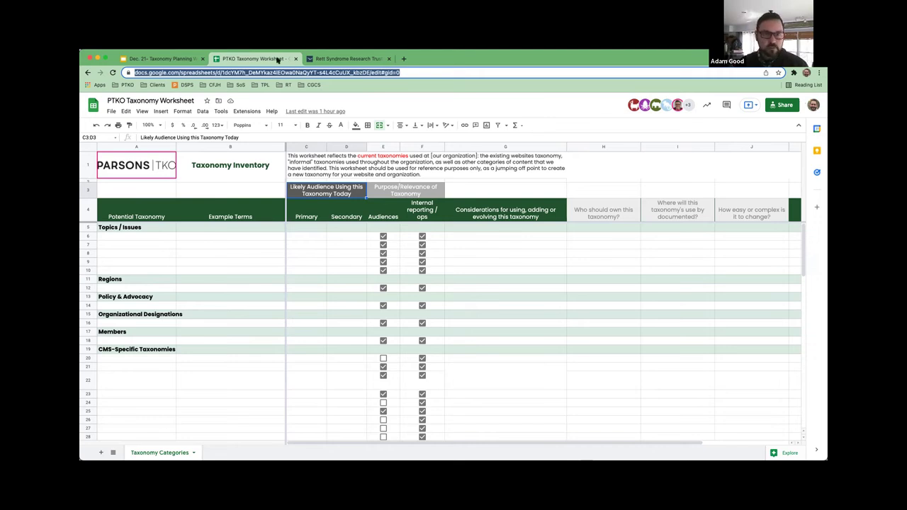
{"action": "left_click", "coordinate": [136, 236]}
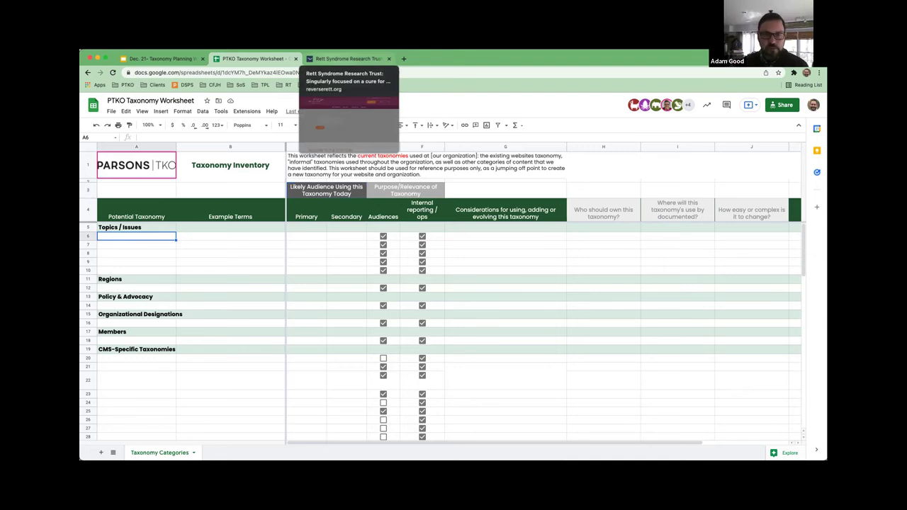
Step: Switch to the Rett Syndrome Research Trust site and examine its Research and Rett Families navigation for potential taxonomies
{"action": "left_click", "coordinate": [347, 58]}
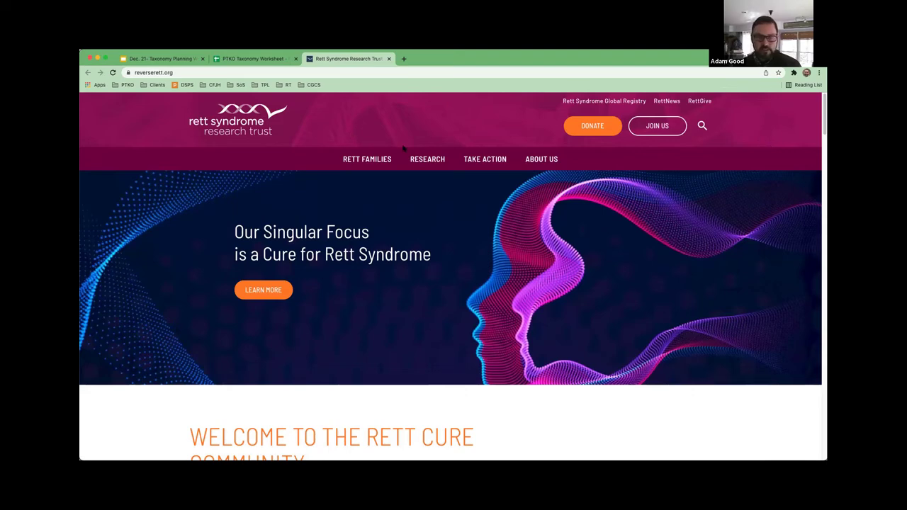
{"action": "left_click", "coordinate": [427, 159]}
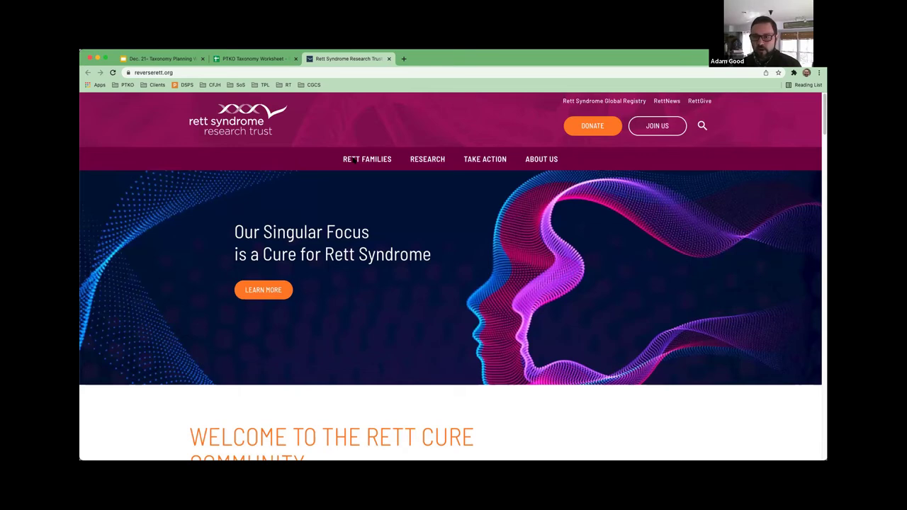
{"action": "left_click", "coordinate": [378, 160]}
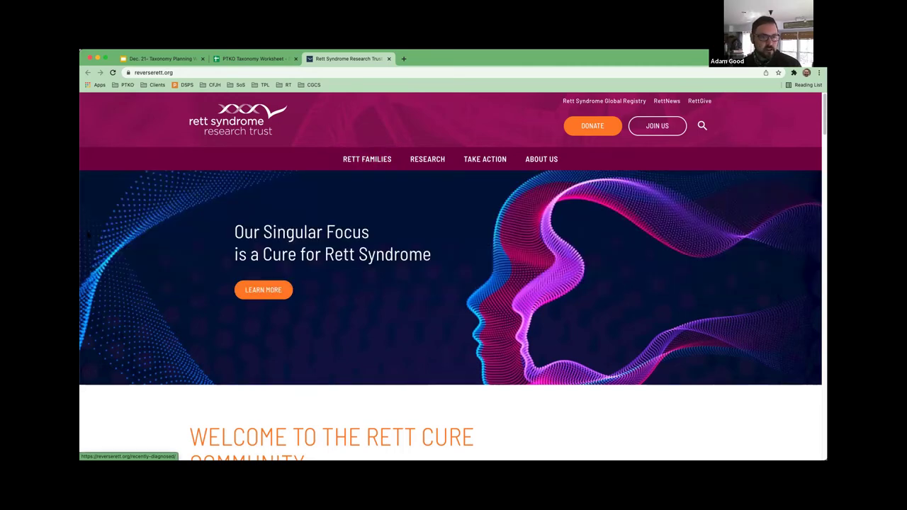
Step: Back in the taxonomy worksheet, copy the Regions heading row onto row 8 and retitle it "Other"
{"action": "key", "text": "ctrl+shift+Tab"}
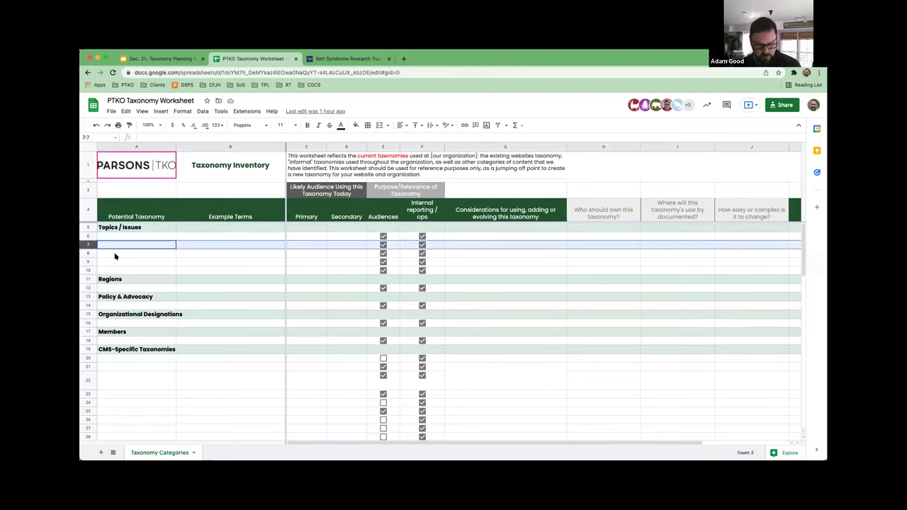
{"action": "key", "text": "Down"}
{"action": "key", "text": "Down"}
{"action": "key", "text": "Down"}
{"action": "key", "text": "Down"}
{"action": "key", "text": "shift+space"}
{"action": "key", "text": "ctrl+c"}
{"action": "left_click", "coordinate": [115, 254]}
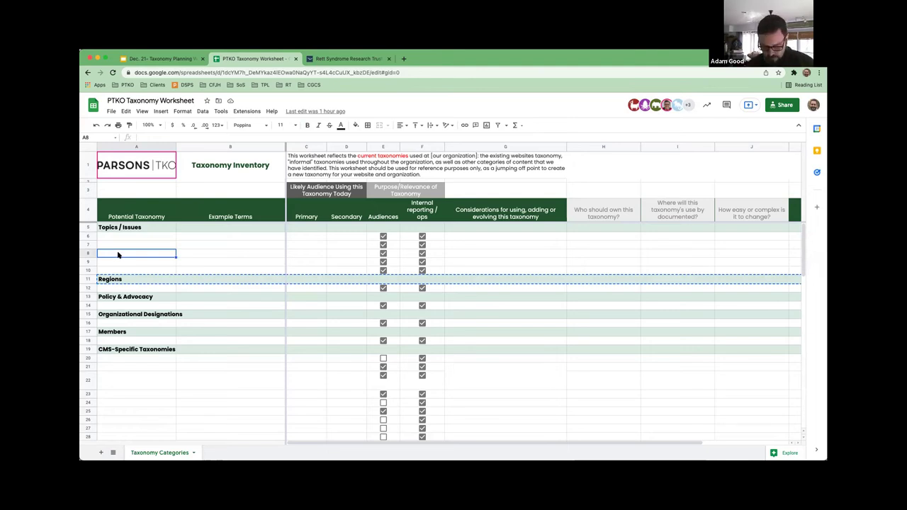
{"action": "key", "text": "ctrl+v"}
{"action": "type", "text": "Oth"}
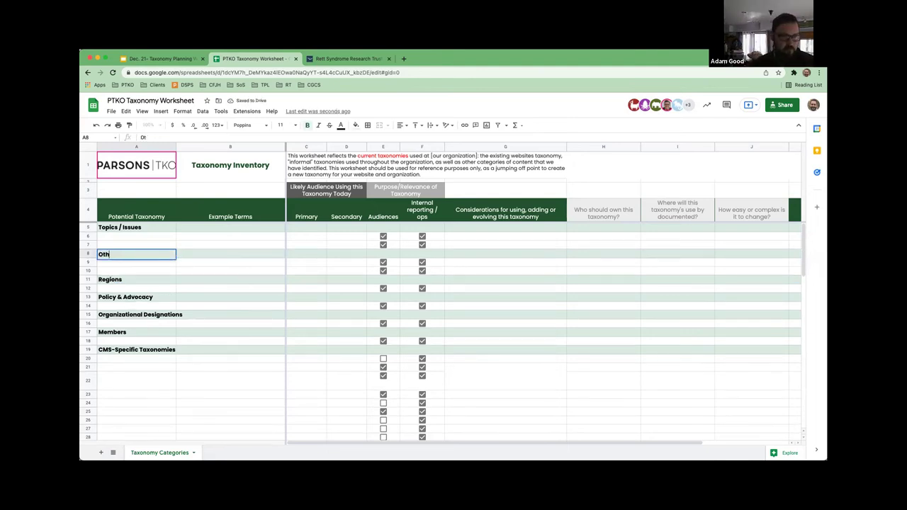
{"action": "type", "text": "er"}
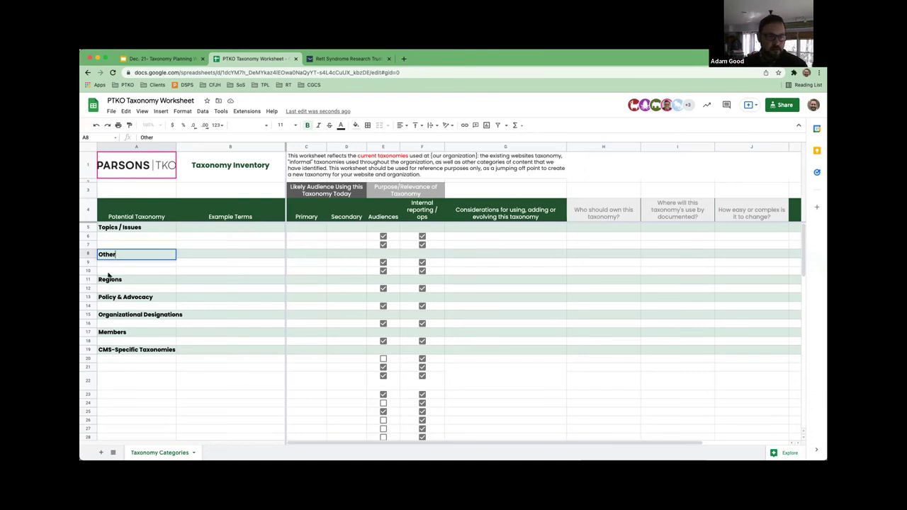
{"action": "key", "text": "Return"}
Step: Insert four blank rows directly beneath the Other heading, above row 9
{"action": "left_click_drag", "start_coordinate": [88, 263], "coordinate": [89, 290]}
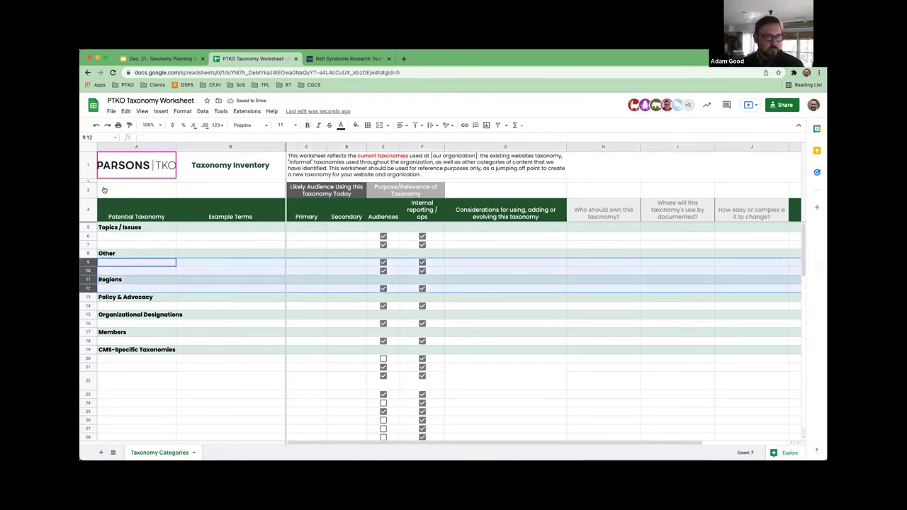
{"action": "right_click", "coordinate": [127, 170]}
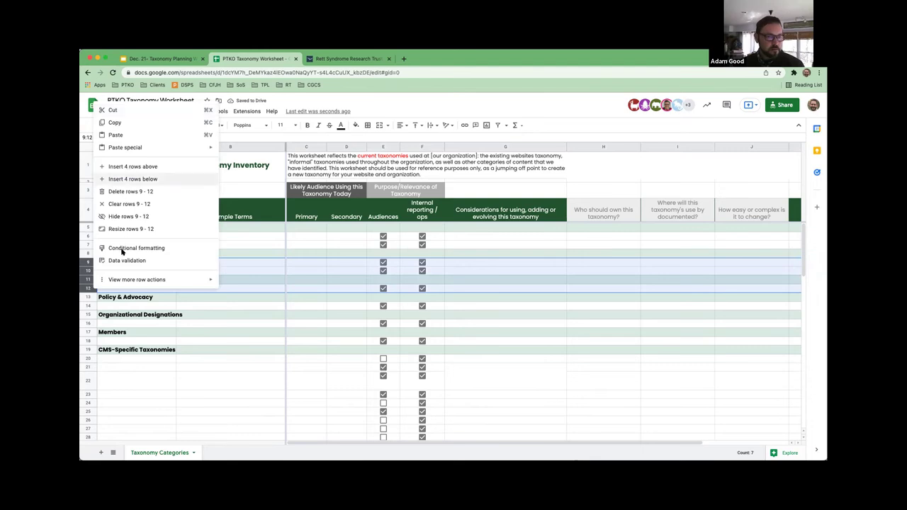
{"action": "left_click", "coordinate": [132, 167]}
Step: Enter "Diagnosis status" as a potential taxonomy in row 9 with "Recent" as its example term
{"action": "left_click", "coordinate": [143, 264]}
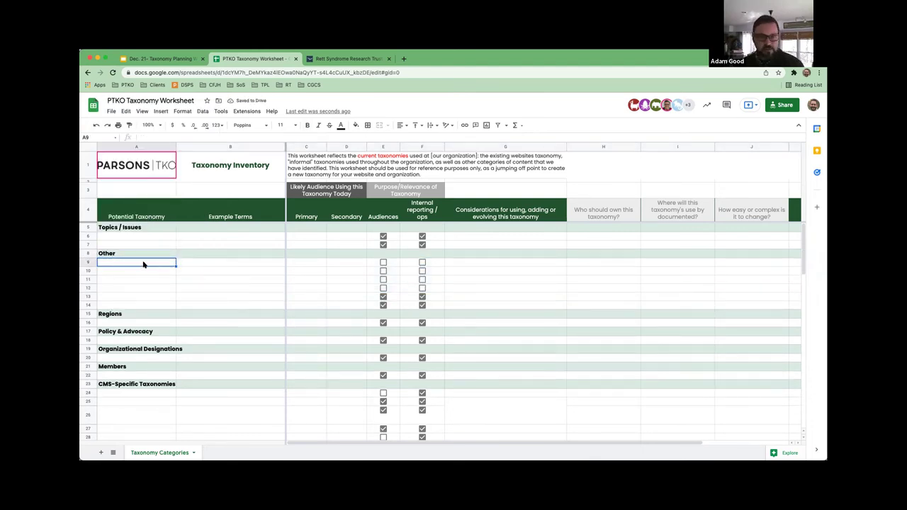
{"action": "type", "text": "Diagnos"}
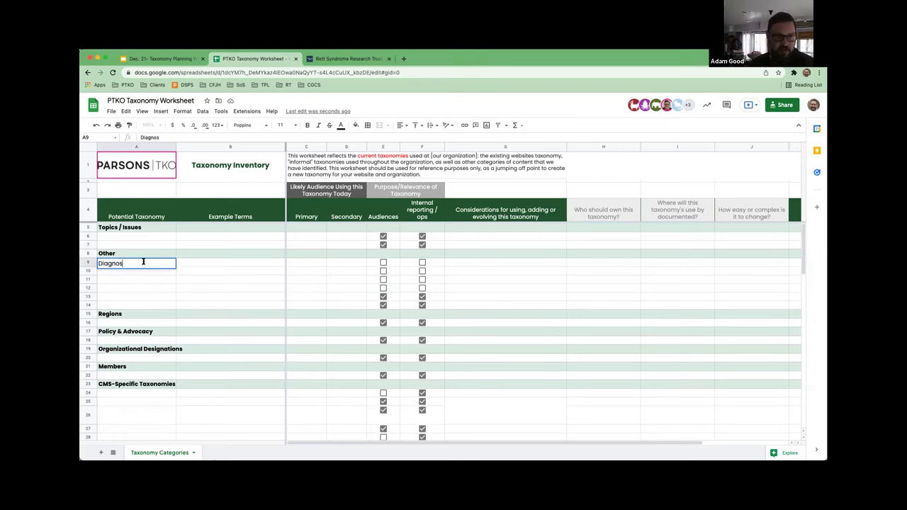
{"action": "type", "text": "is status"}
{"action": "key", "text": "Tab"}
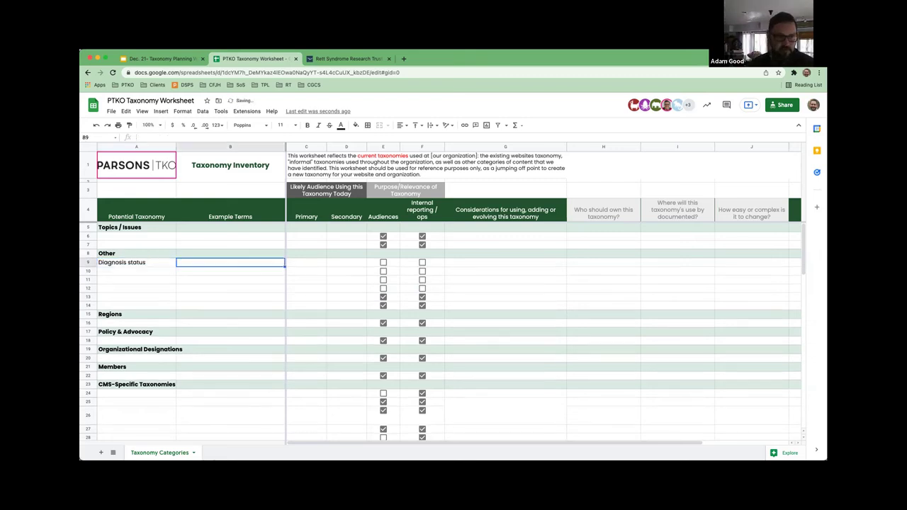
{"action": "type", "text": "REc"}
{"action": "key", "text": "BackSpace"}
{"action": "key", "text": "BackSpace"}
{"action": "type", "text": "e"}
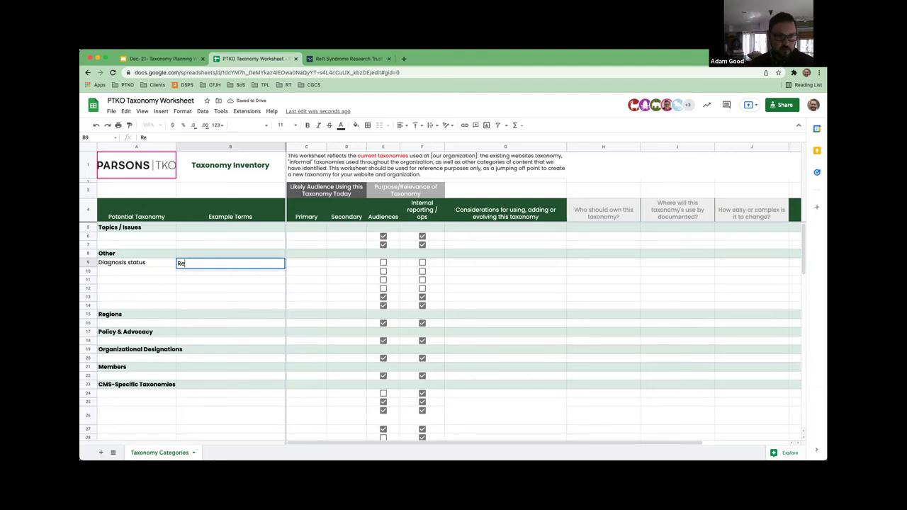
{"action": "type", "text": "cent"}
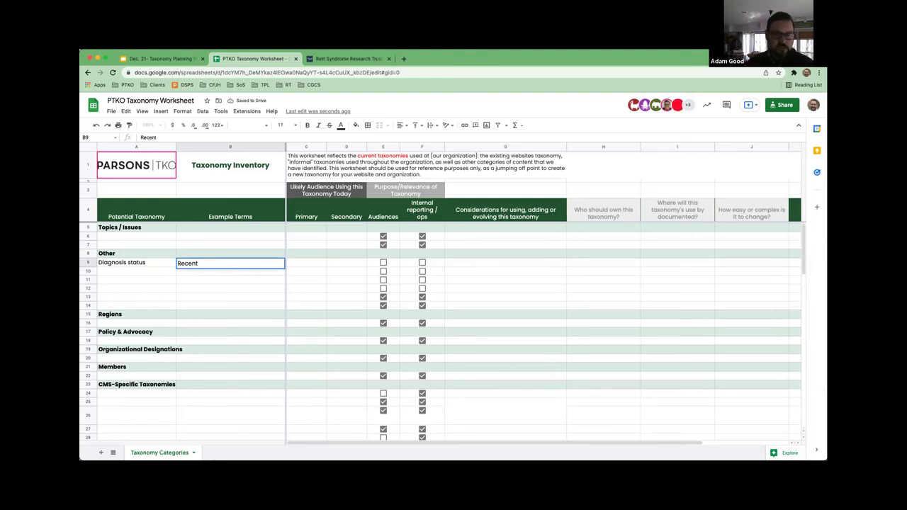
{"action": "key", "text": "Return"}
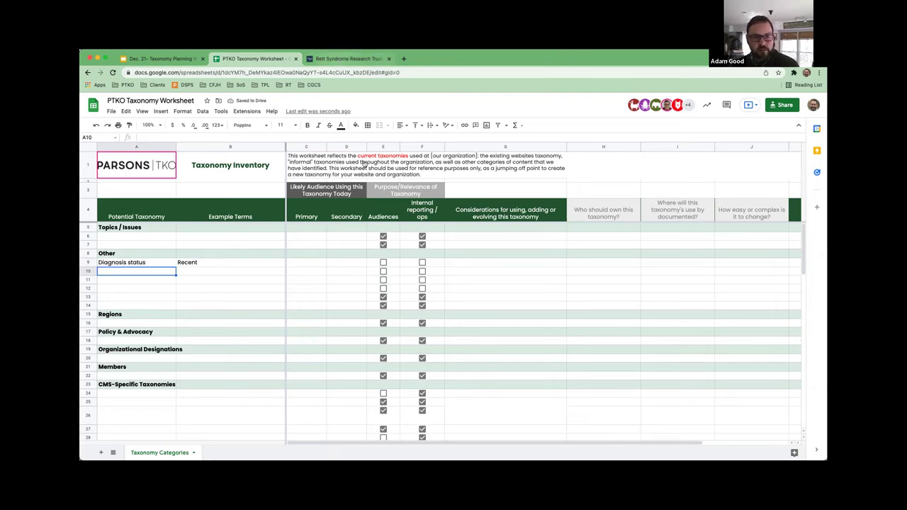
Step: Check the Rett Families menu on the website and extend the Diagnosis status example terms to "Recent, family"
{"action": "key", "text": "ctrl+Tab"}
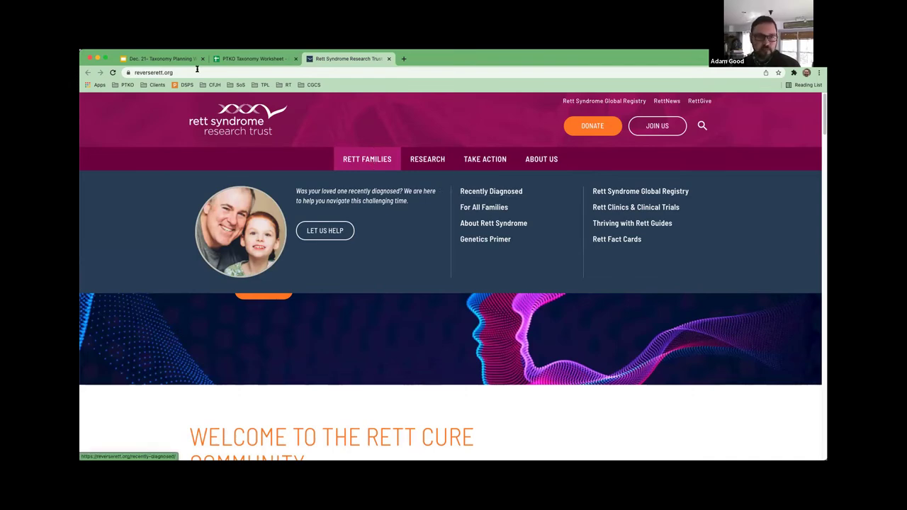
{"action": "left_click", "coordinate": [242, 71]}
{"action": "left_click", "coordinate": [252, 58]}
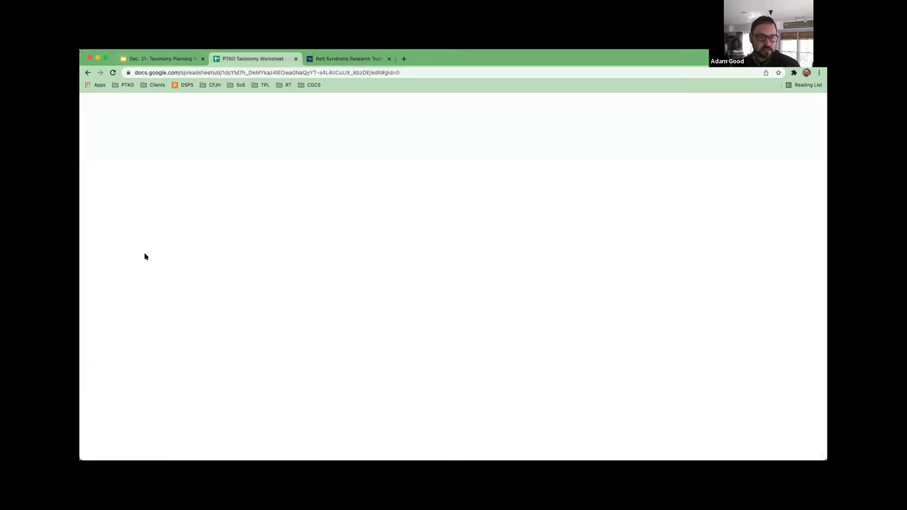
{"action": "double_click", "coordinate": [206, 261]}
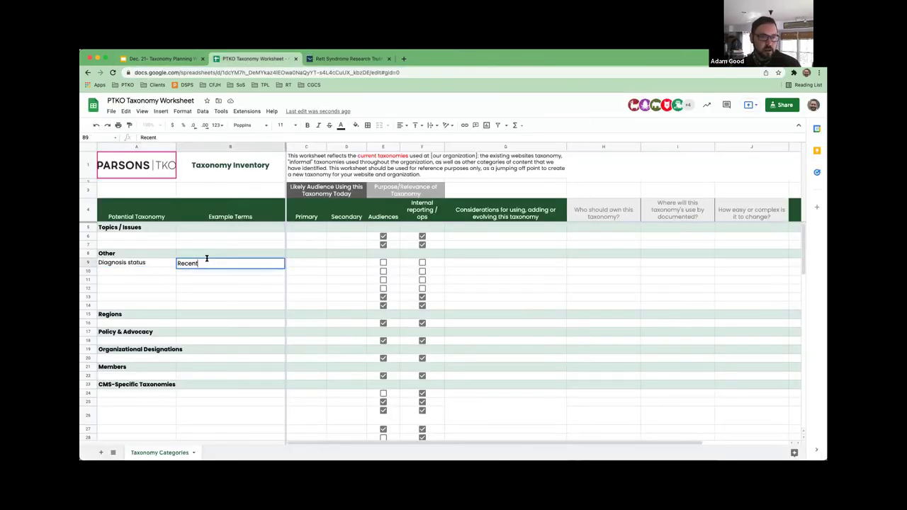
{"action": "type", "text": ", family"}
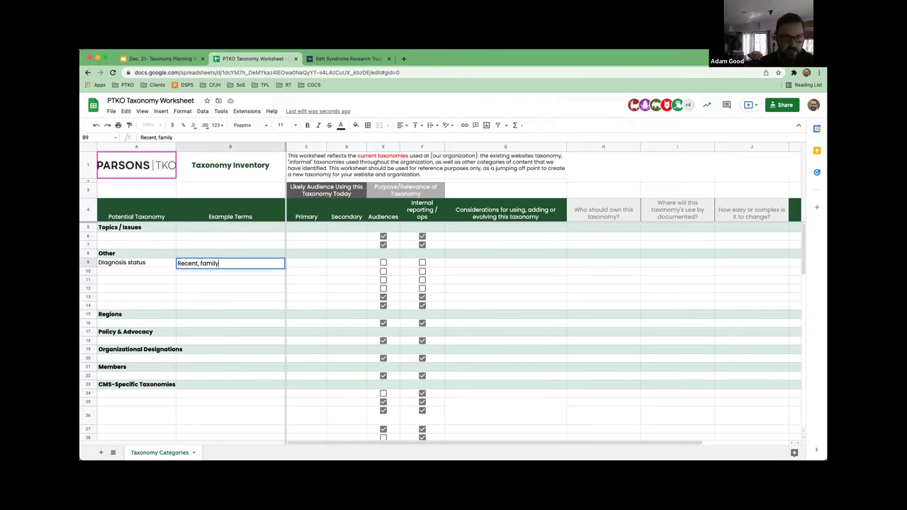
{"action": "key", "text": "Return"}
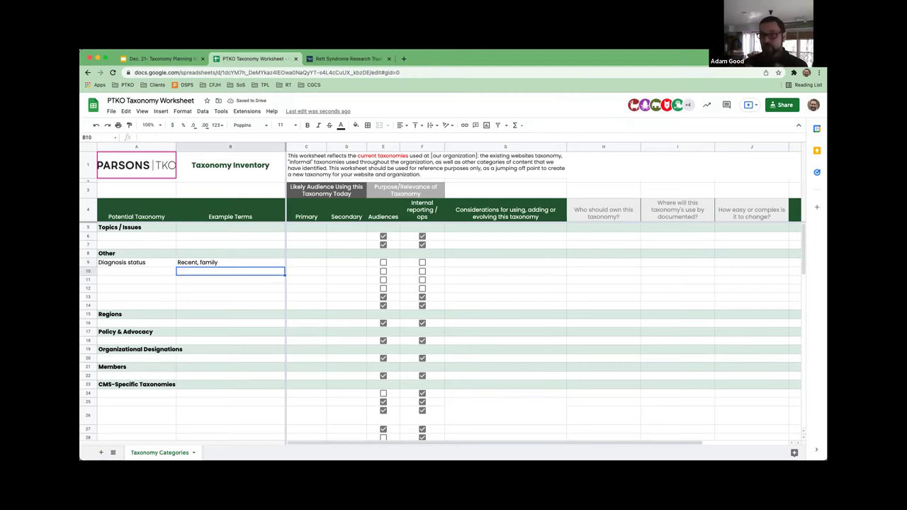
Step: Review the website's Rett Families menu again and enter "Content types" in cell A11 of the worksheet
{"action": "left_click", "coordinate": [136, 271]}
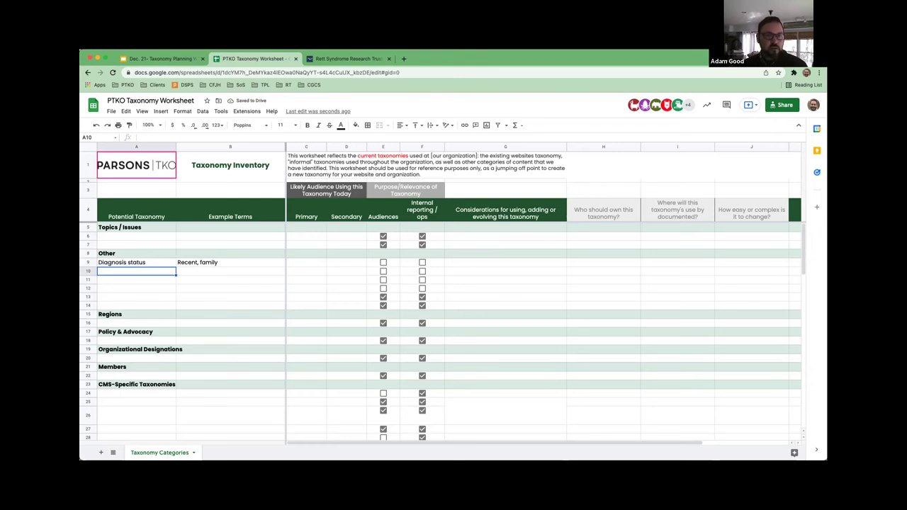
{"action": "key", "text": "ctrl+Tab"}
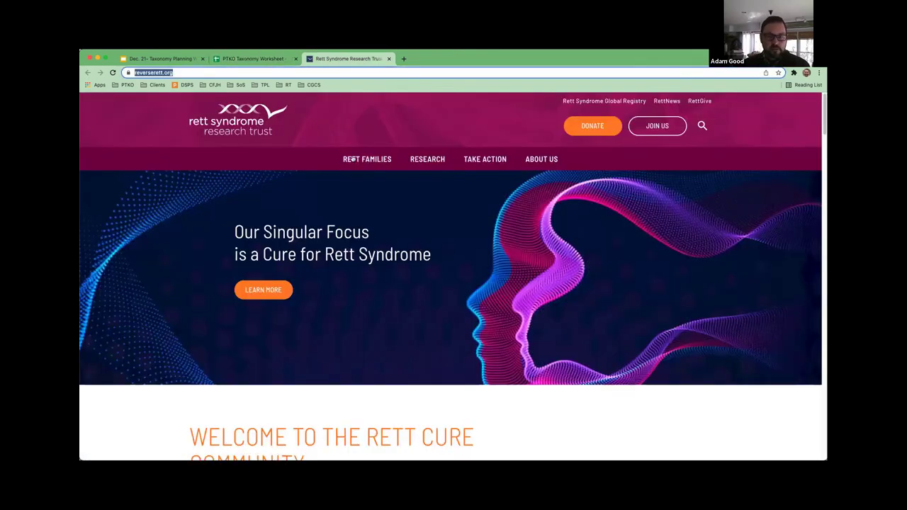
{"action": "mouse_move", "coordinate": [368, 159]}
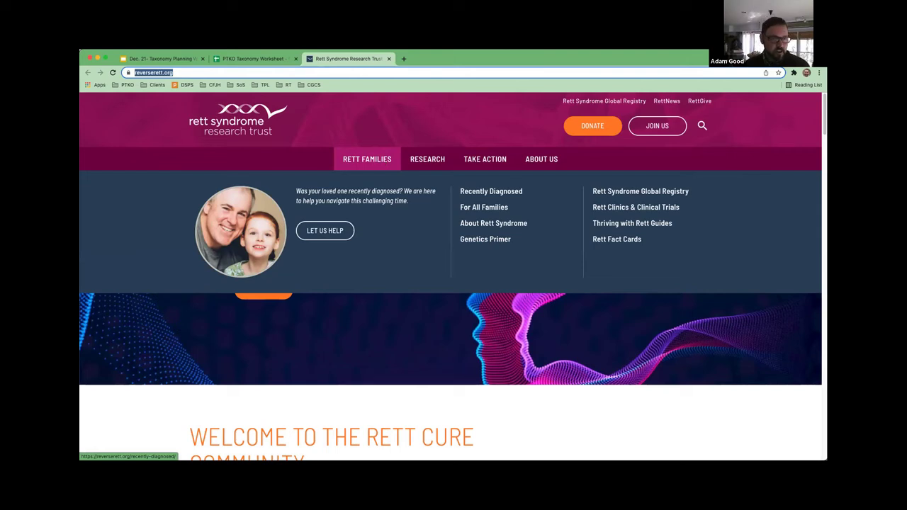
{"action": "key", "text": "ctrl+shift+Tab"}
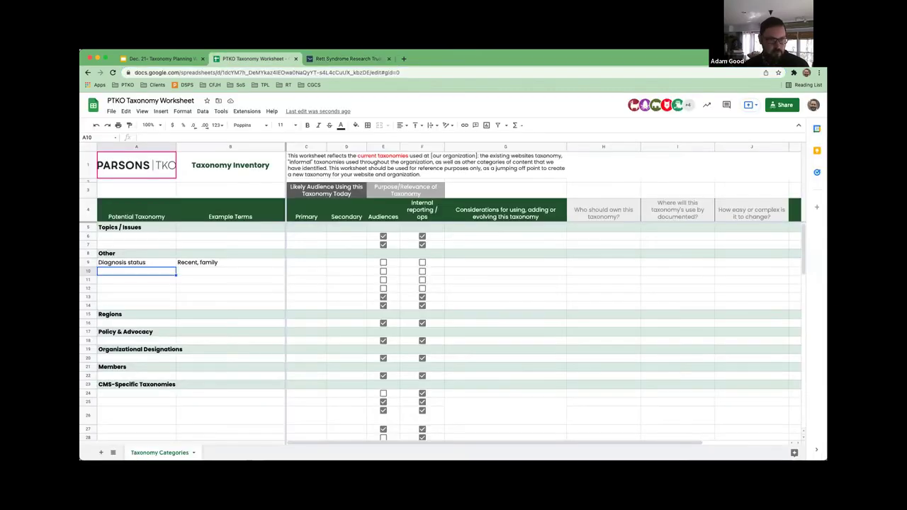
{"action": "left_click", "coordinate": [136, 281]}
{"action": "type", "text": "Content types"}
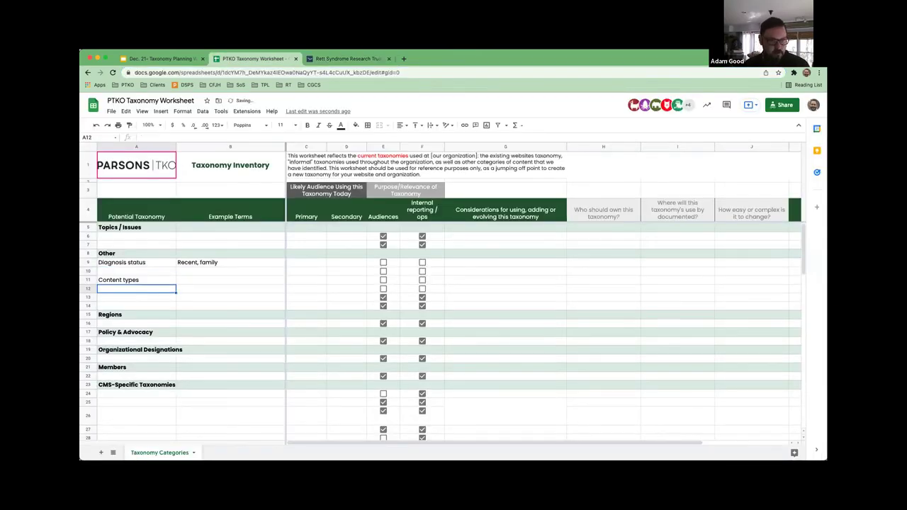
{"action": "key", "text": "Tab"}
Step: Copy only the formatting of the Other heading row onto the Content types row
{"action": "left_click", "coordinate": [88, 252]}
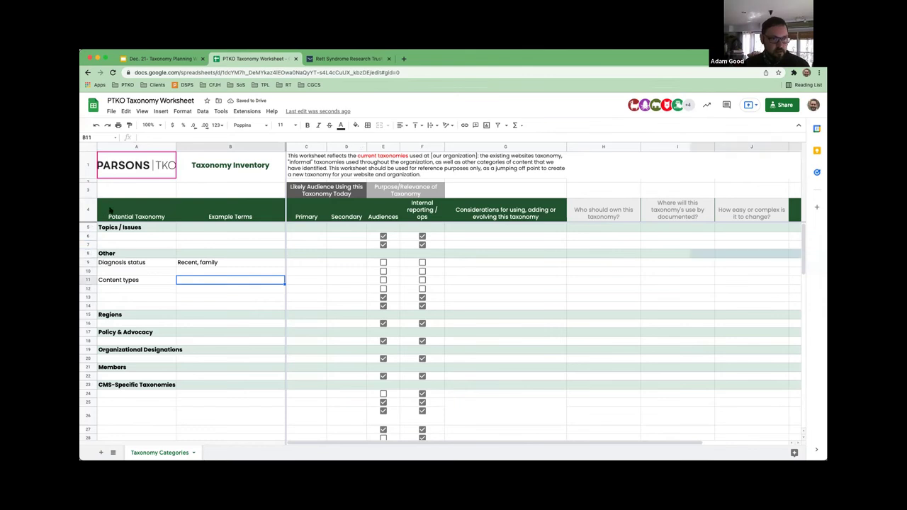
{"action": "key", "text": "ctrl+c"}
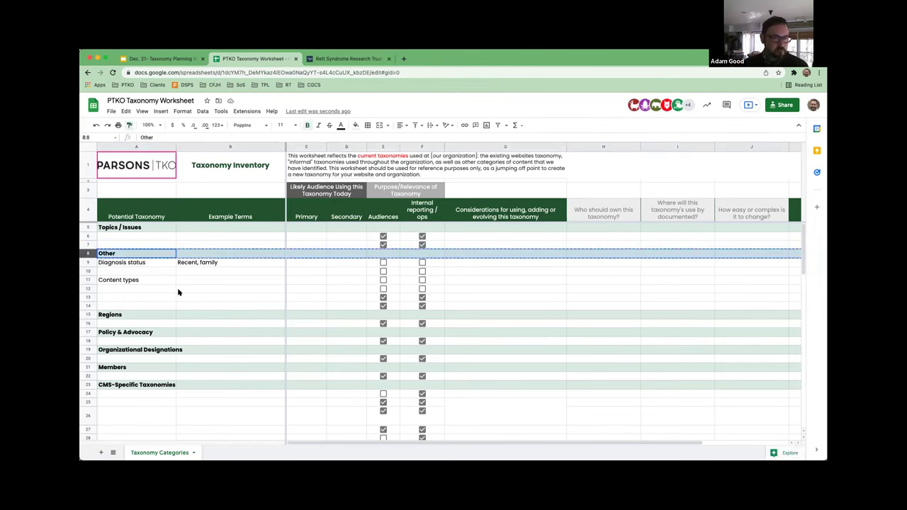
{"action": "left_click", "coordinate": [88, 279]}
{"action": "key", "text": "ctrl+alt+v"}
{"action": "left_click", "coordinate": [230, 288]}
Step: Enter "Content types / resources" as a potential taxonomy in row 12 with "Primers" as its example term
{"action": "left_click", "coordinate": [150, 289]}
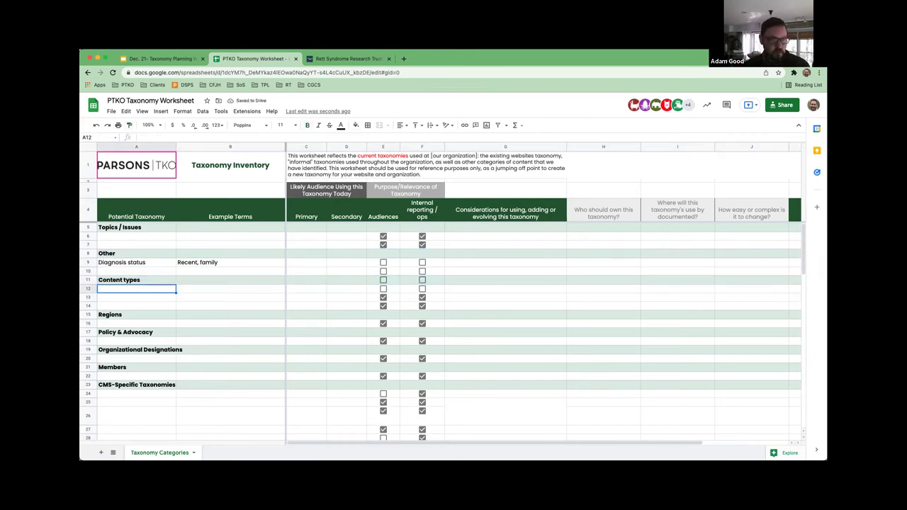
{"action": "type", "text": "Content typ"}
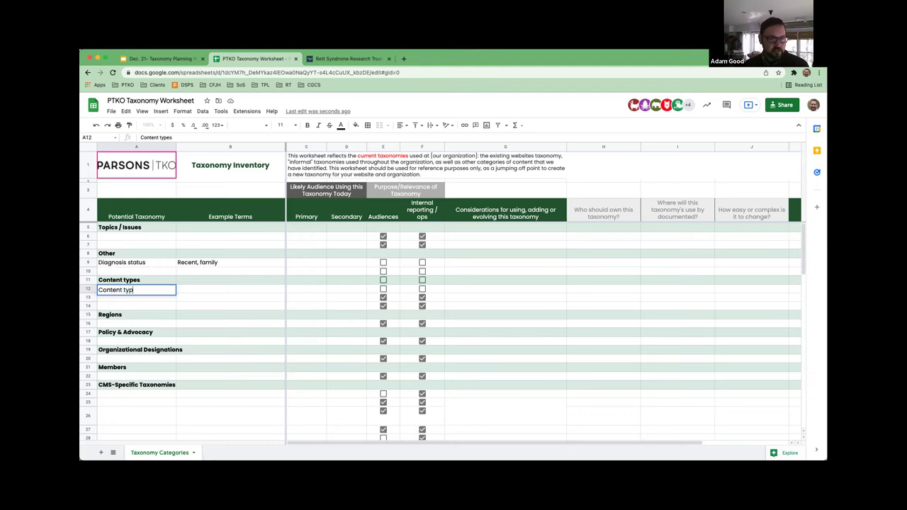
{"action": "type", "text": "es"}
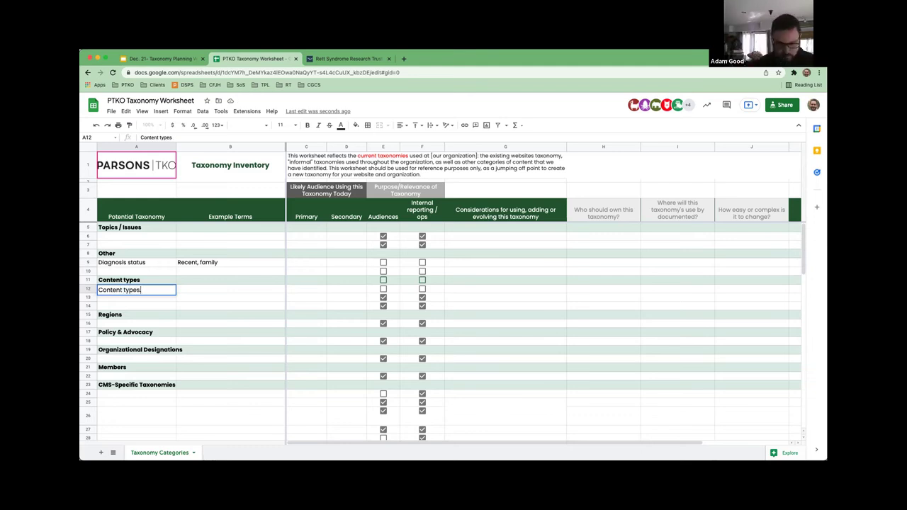
{"action": "type", "text": " / resources"}
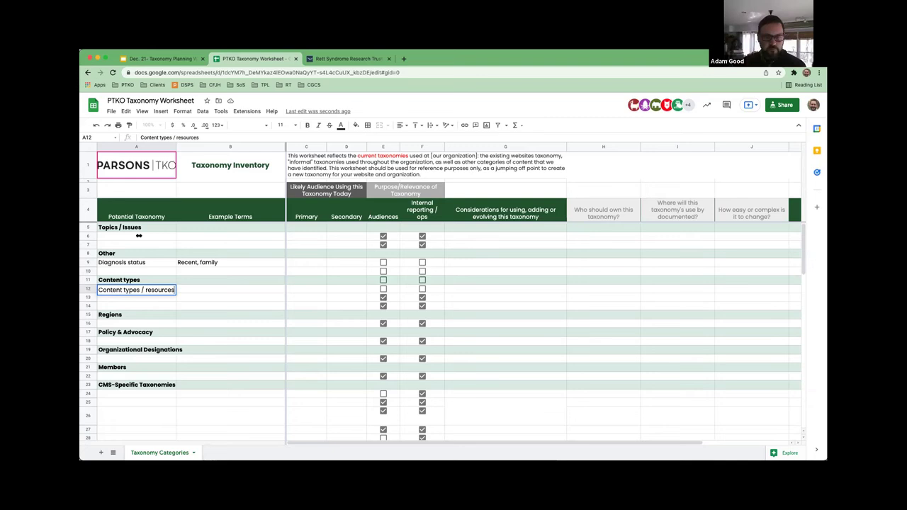
{"action": "key", "text": "Tab"}
{"action": "type", "text": "Primers"}
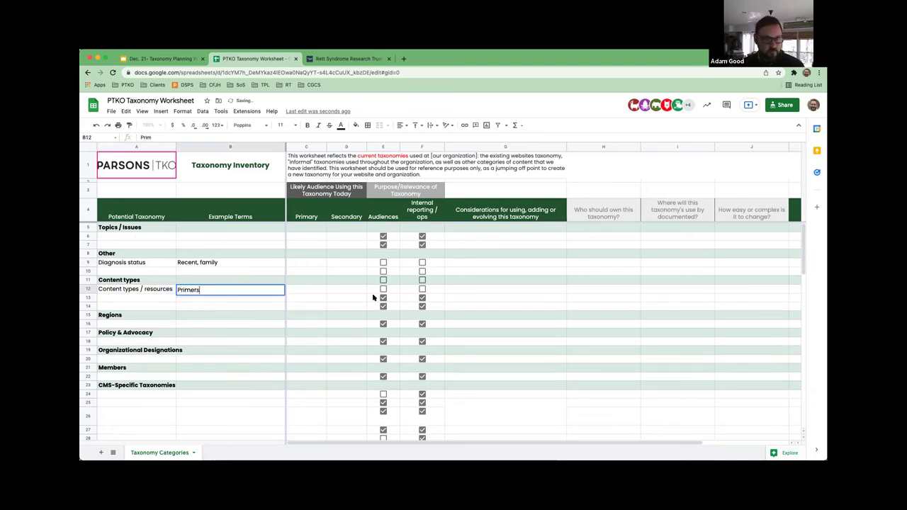
{"action": "key", "text": "Return"}
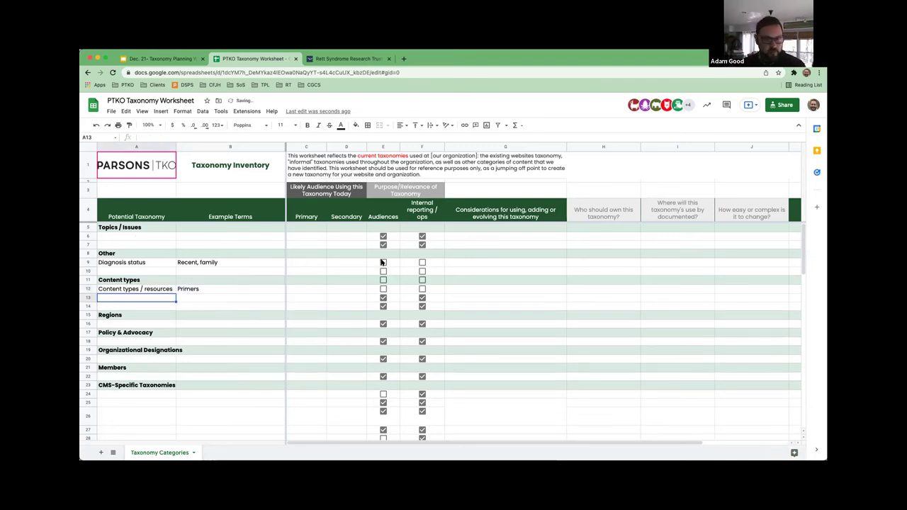
Step: Mark the Diagnosis status and Content types / resources rows as relevant to both Audiences and Internal reporting / ops
{"action": "left_click", "coordinate": [382, 262]}
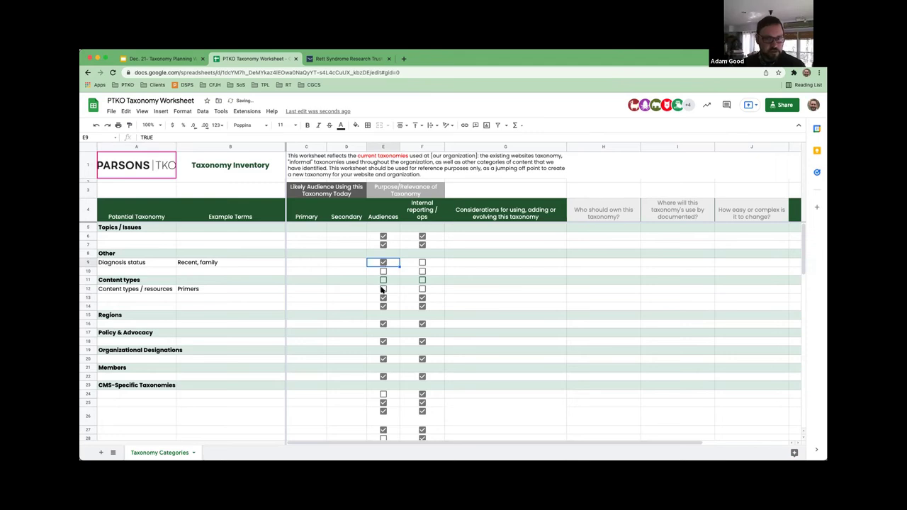
{"action": "left_click", "coordinate": [382, 289]}
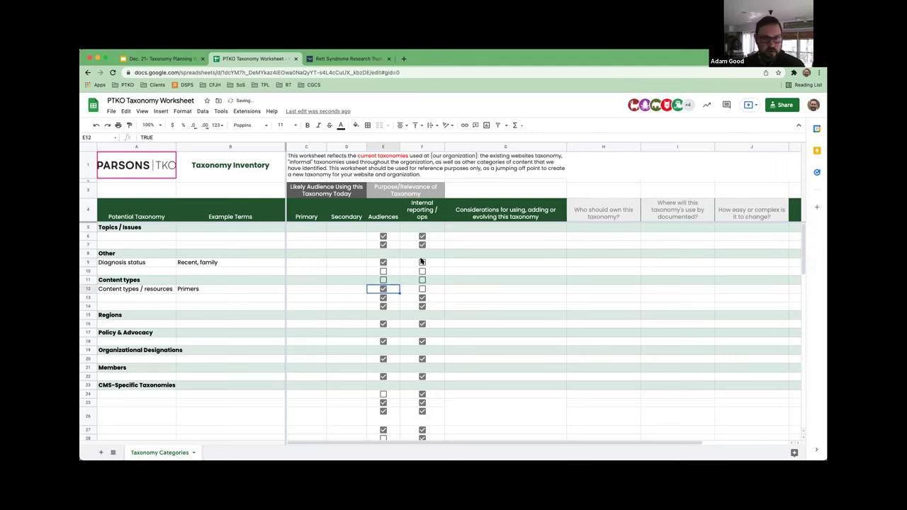
{"action": "left_click", "coordinate": [422, 262]}
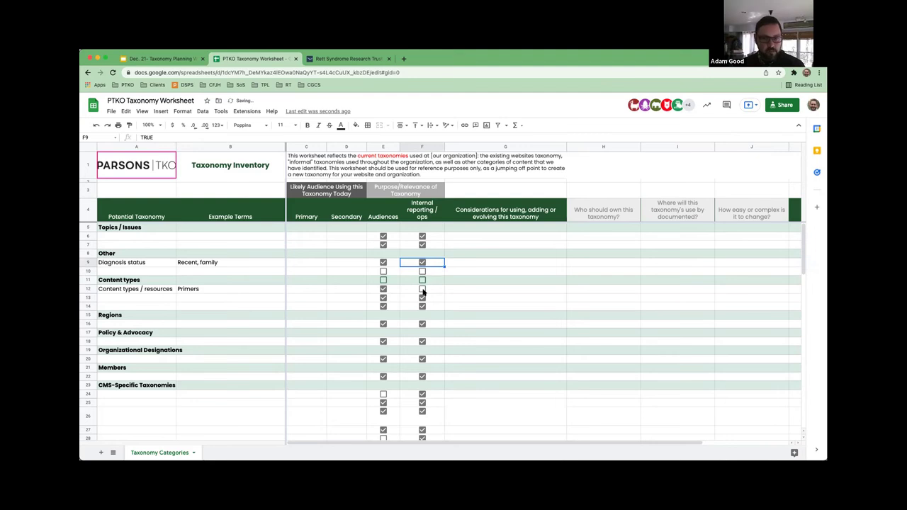
{"action": "left_click", "coordinate": [422, 289]}
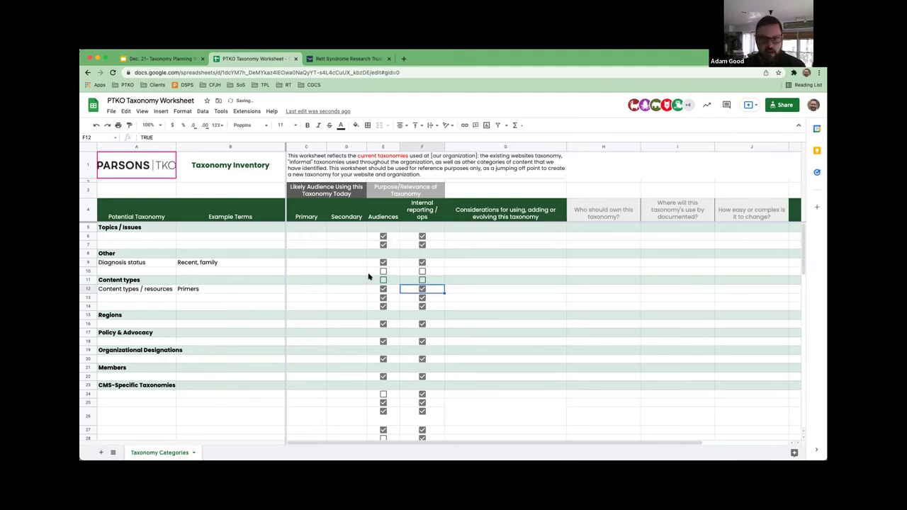
Step: Check the website's Rett Families menu again and insert two rows in the worksheet directly beneath the Diagnosis status row
{"action": "left_click", "coordinate": [347, 59]}
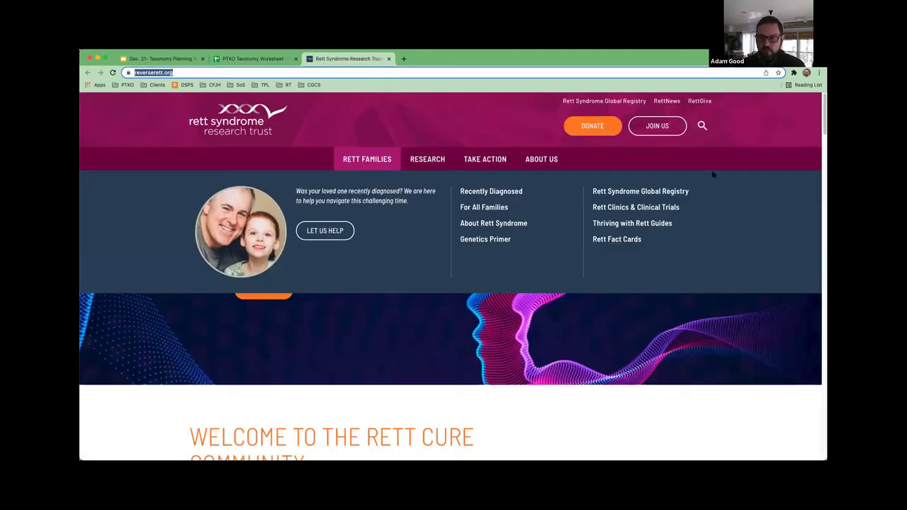
{"action": "left_click", "coordinate": [252, 58]}
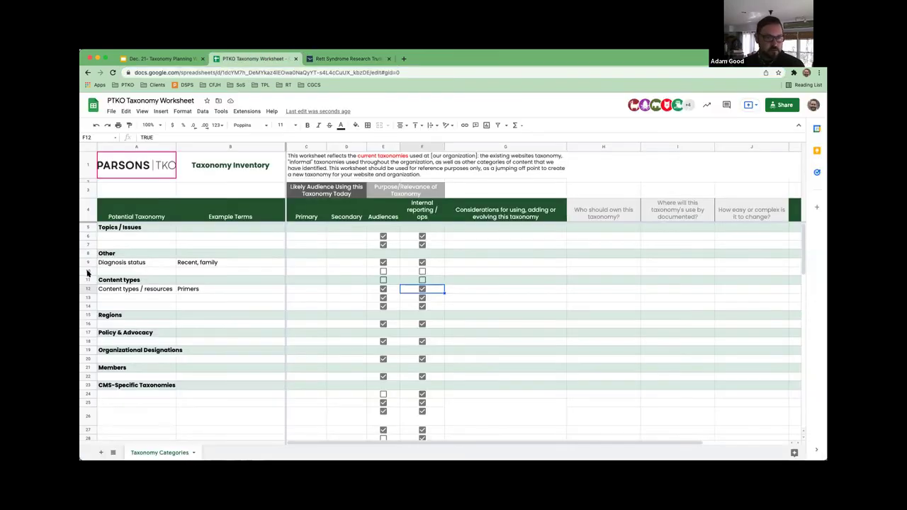
{"action": "left_click_drag", "start_coordinate": [86, 270], "coordinate": [86, 280]}
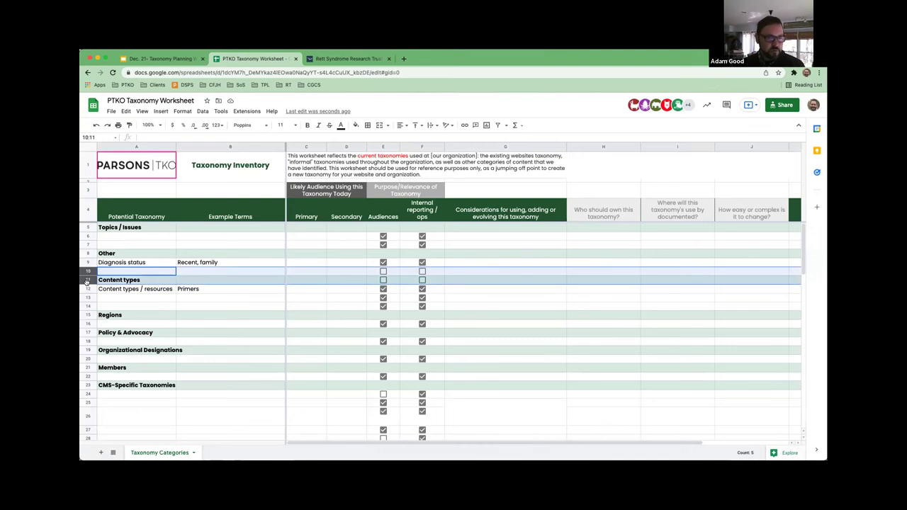
{"action": "right_click", "coordinate": [87, 282]}
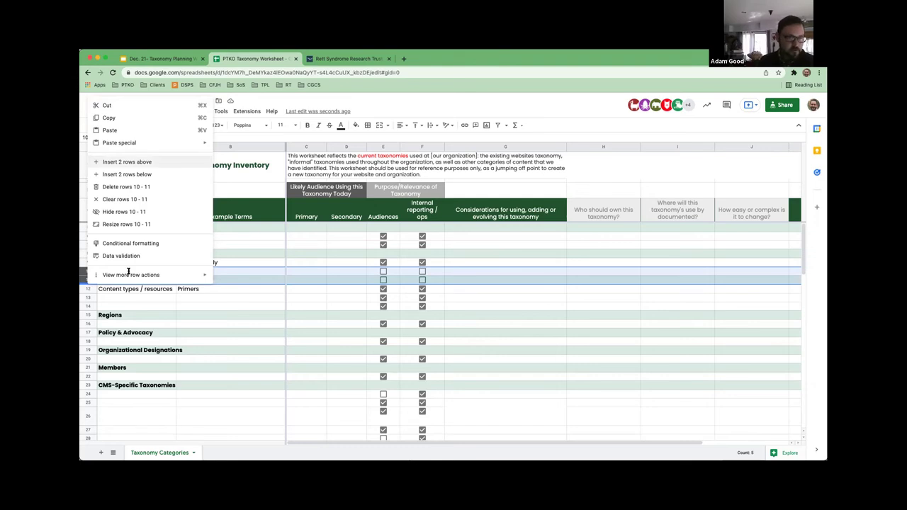
{"action": "left_click", "coordinate": [127, 161]}
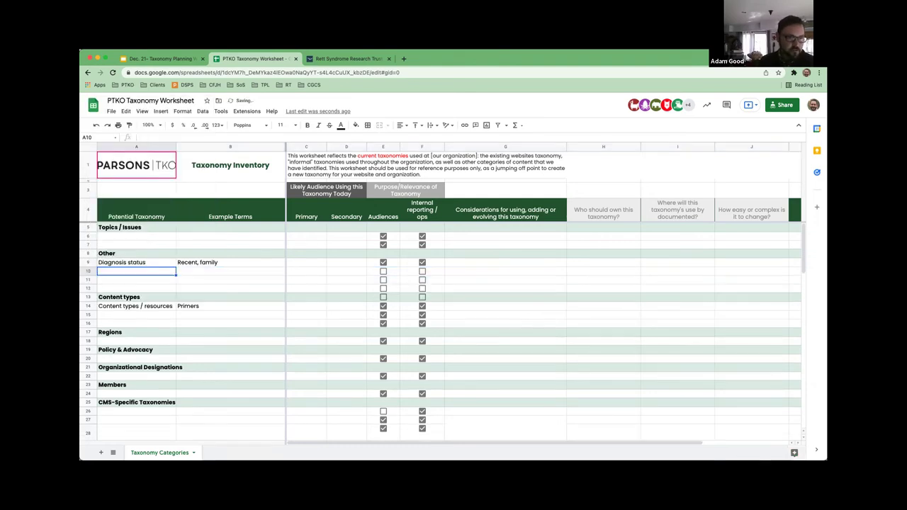
Step: Enter "Clinics" and "Trials" as potential taxonomies in rows 10 and 11, giving Clinics the example terms "Clinic A, Clinic B, Clinic C"
{"action": "type", "text": "Clinics Trials"}
{"action": "left_click", "coordinate": [230, 271]}
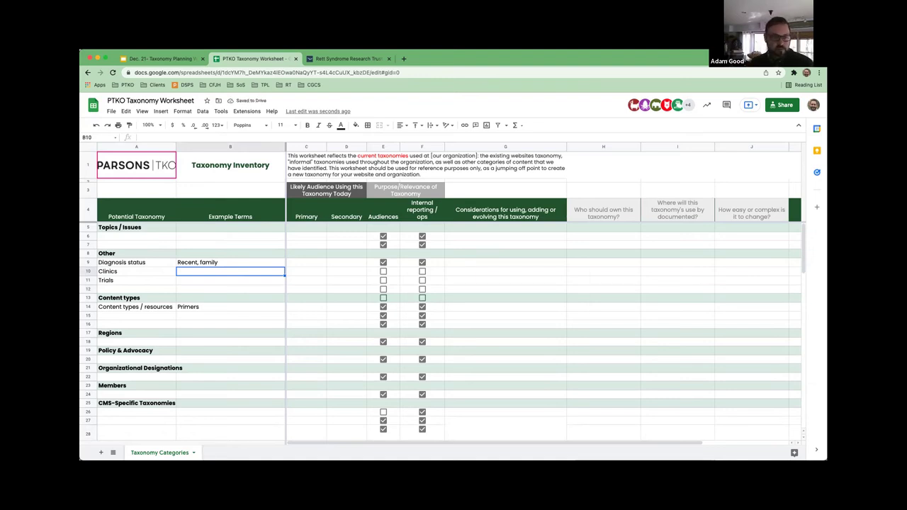
{"action": "type", "text": "Clinic A"}
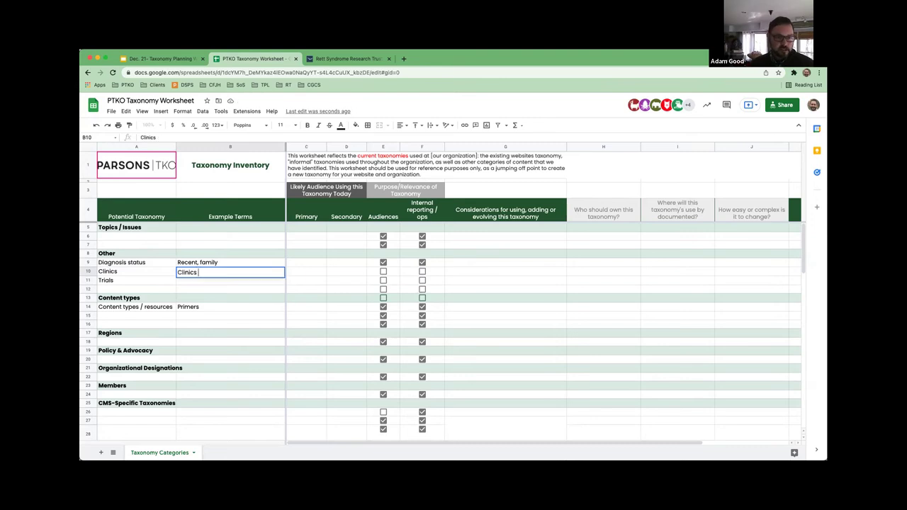
{"action": "type", "text": ", Clinic B, Clin"}
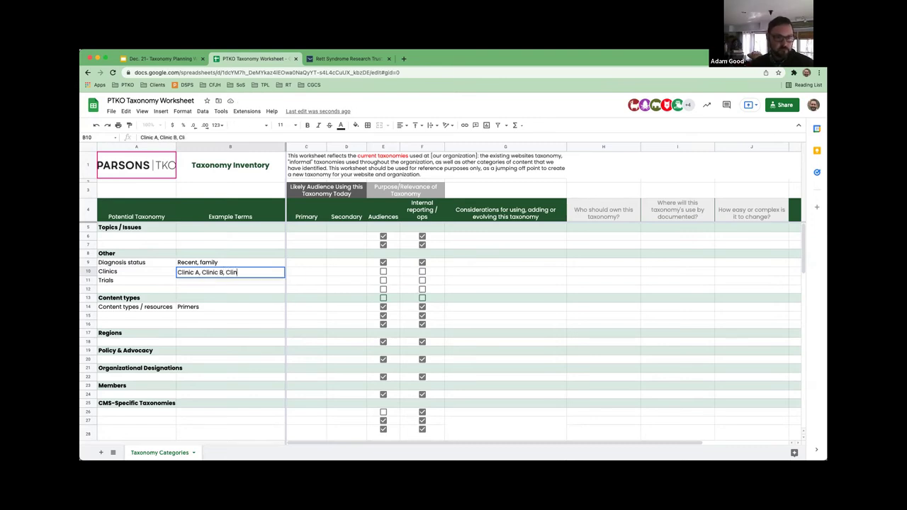
{"action": "type", "text": "ic C"}
{"action": "key", "text": "Return"}
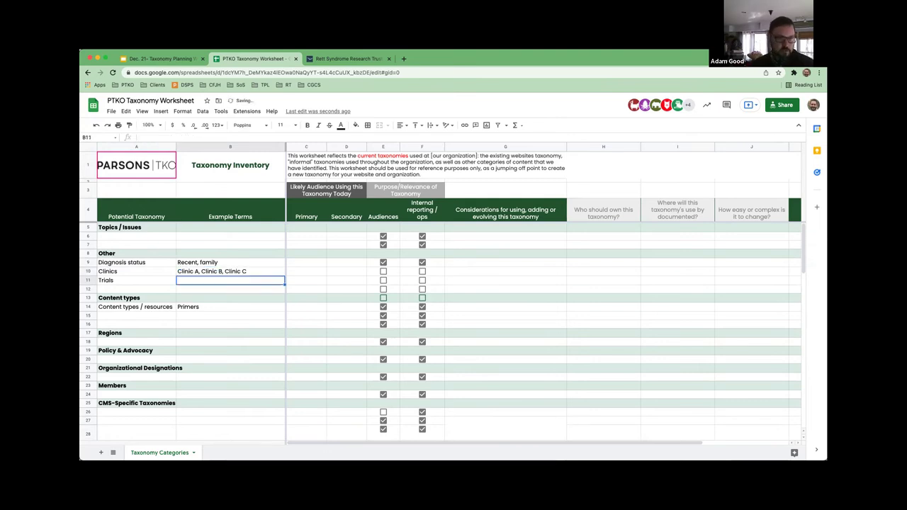
Step: Enter "Trial A, Trial B, Trial c" as the example terms for Trials
{"action": "type", "text": "Trial A,"}
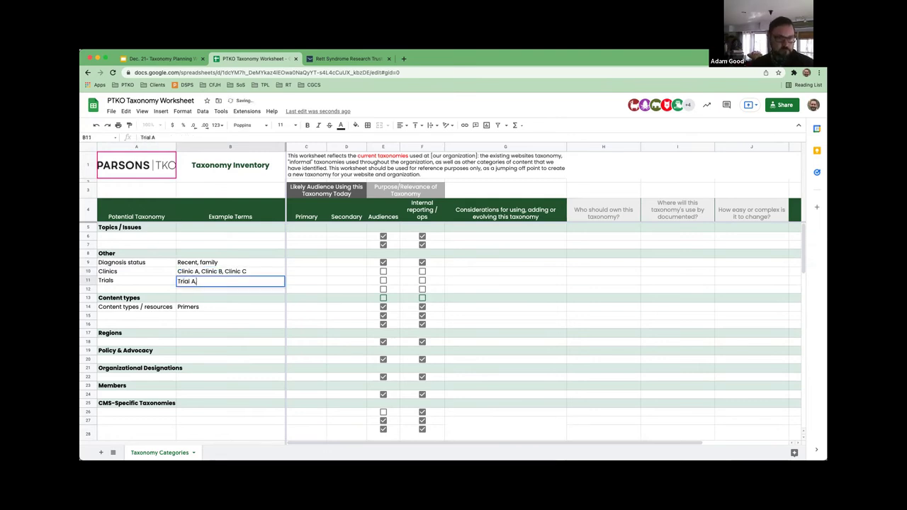
{"action": "type", "text": " Trial Bm"}
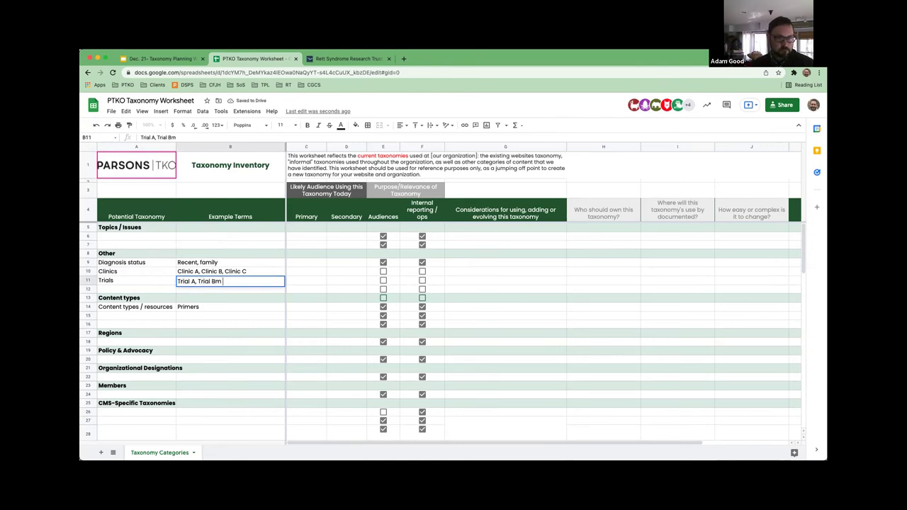
{"action": "key", "text": "BackSpace"}
{"action": "type", "text": ", Trial c"}
{"action": "key", "text": "Return"}
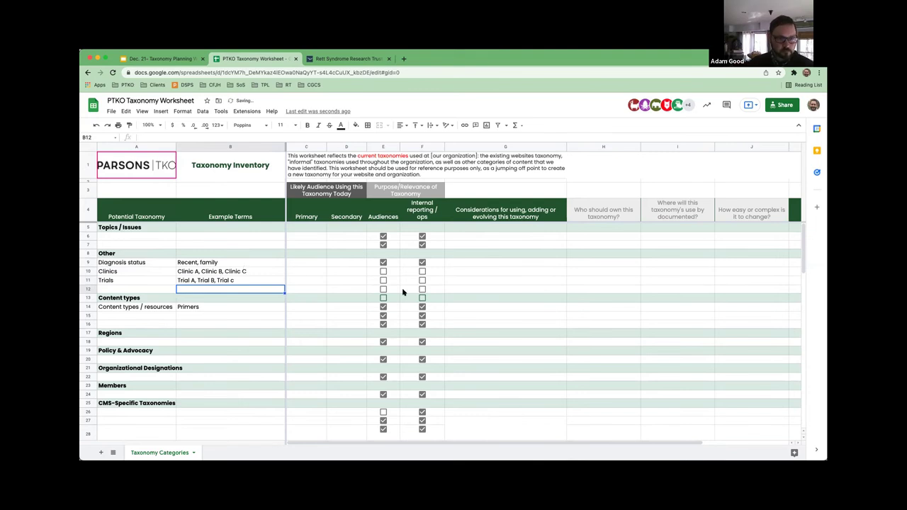
Step: Mark the Clinics and Trials rows as relevant to both Audiences and Internal reporting / ops
{"action": "left_click", "coordinate": [384, 271]}
{"action": "left_click", "coordinate": [383, 280]}
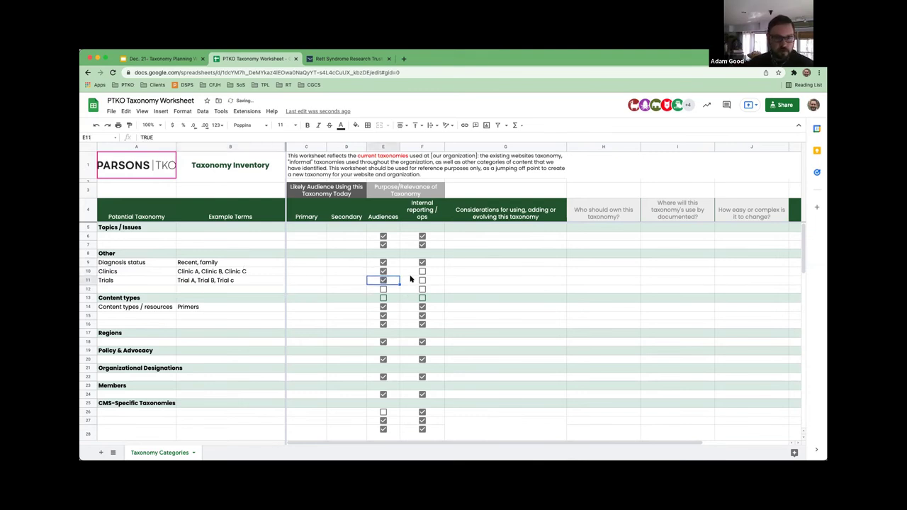
{"action": "left_click", "coordinate": [422, 272]}
{"action": "left_click", "coordinate": [421, 280]}
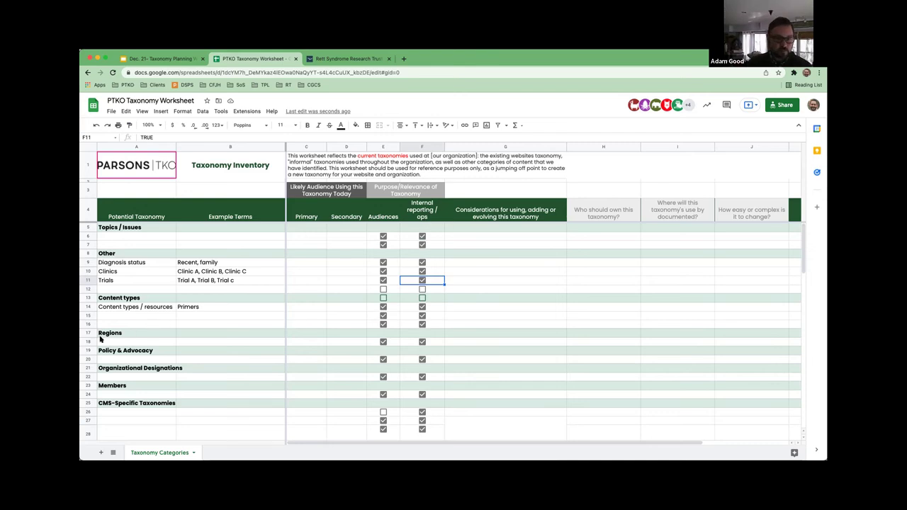
Step: Insert two rows directly beneath the Regions heading
{"action": "left_click_drag", "start_coordinate": [89, 341], "coordinate": [89, 350]}
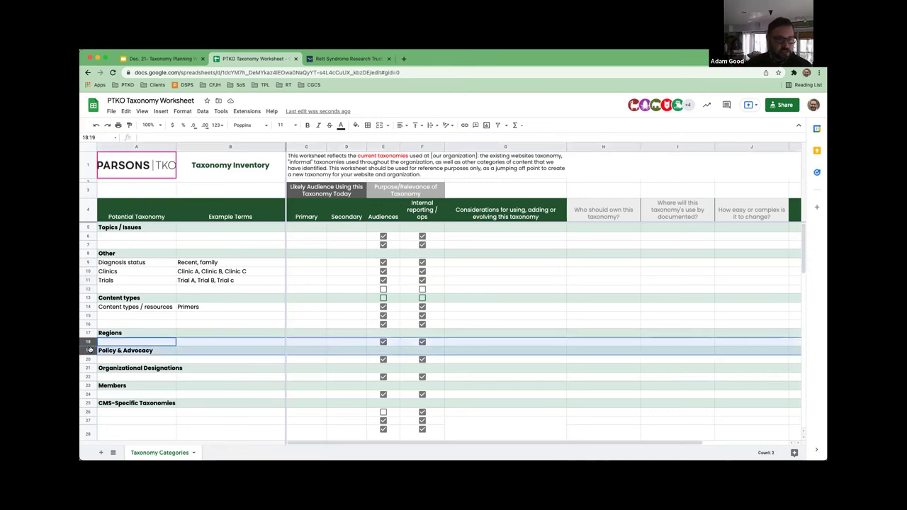
{"action": "right_click", "coordinate": [89, 350]}
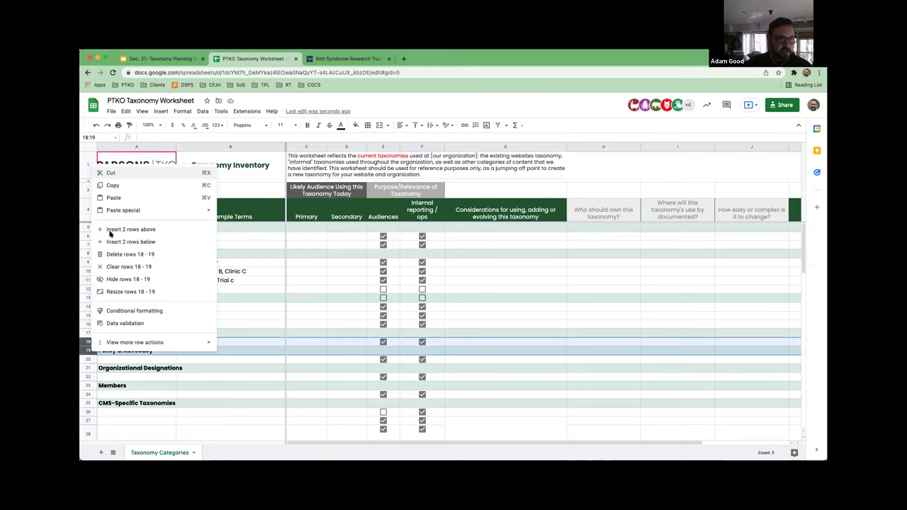
{"action": "left_click", "coordinate": [110, 231]}
Step: Enter "State / City / Region" as a potential taxonomy in row 18 and mark it for Audiences and Internal reporting / ops
{"action": "left_click", "coordinate": [129, 345]}
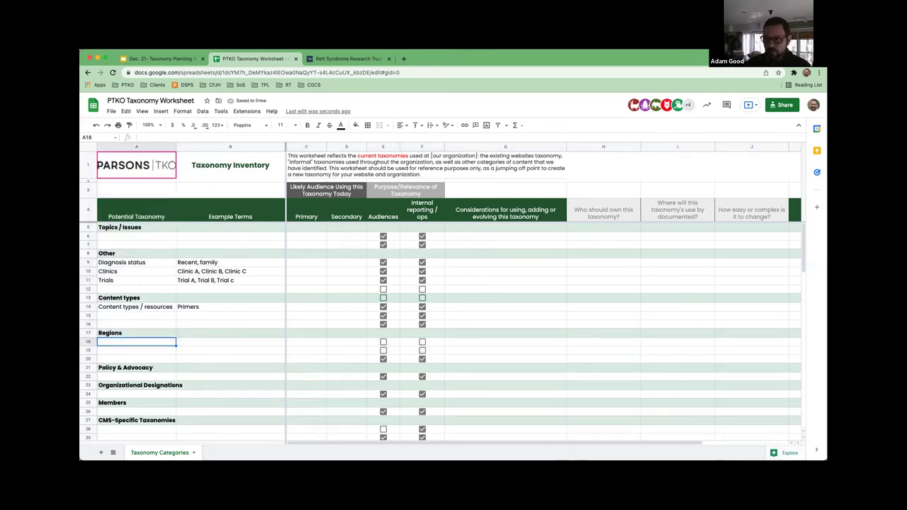
{"action": "type", "text": "State / Cit"}
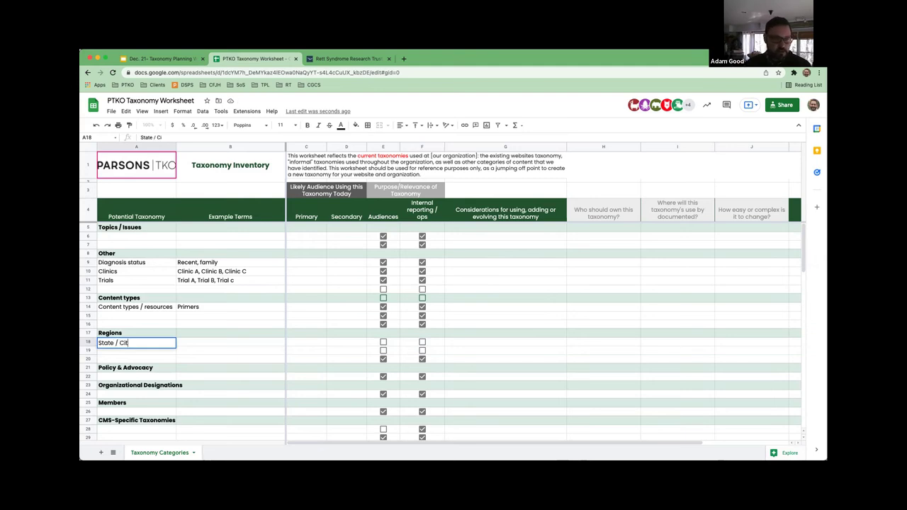
{"action": "type", "text": "y / Region"}
{"action": "key", "text": "Tab"}
{"action": "key", "text": "Tab"}
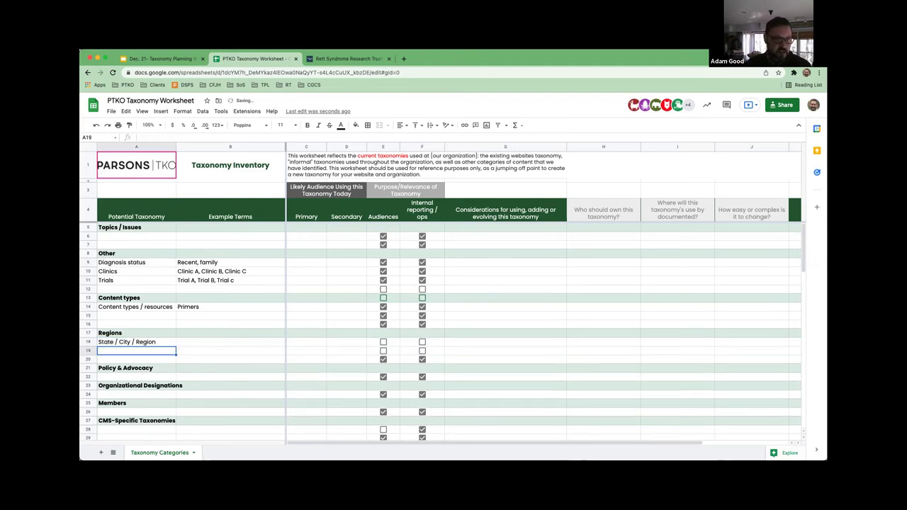
{"action": "key", "text": "Tab"}
{"action": "key", "text": "Tab"}
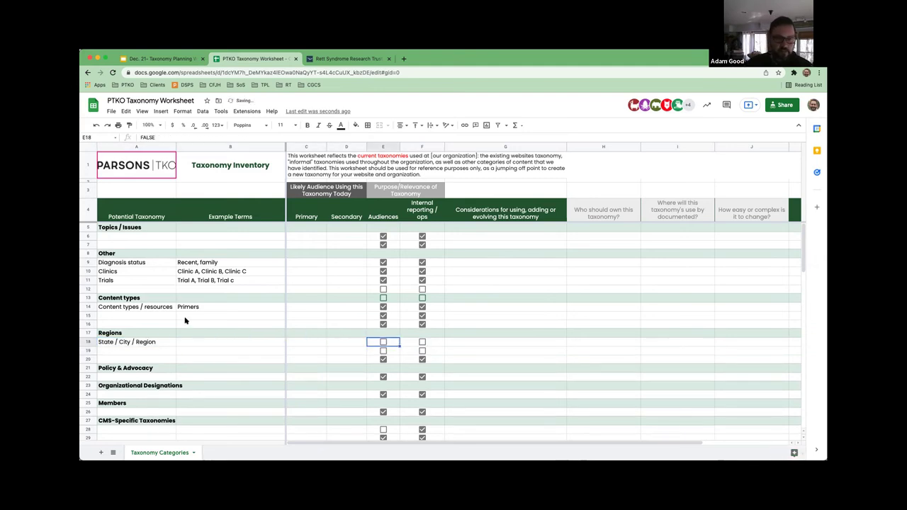
{"action": "left_click", "coordinate": [382, 342]}
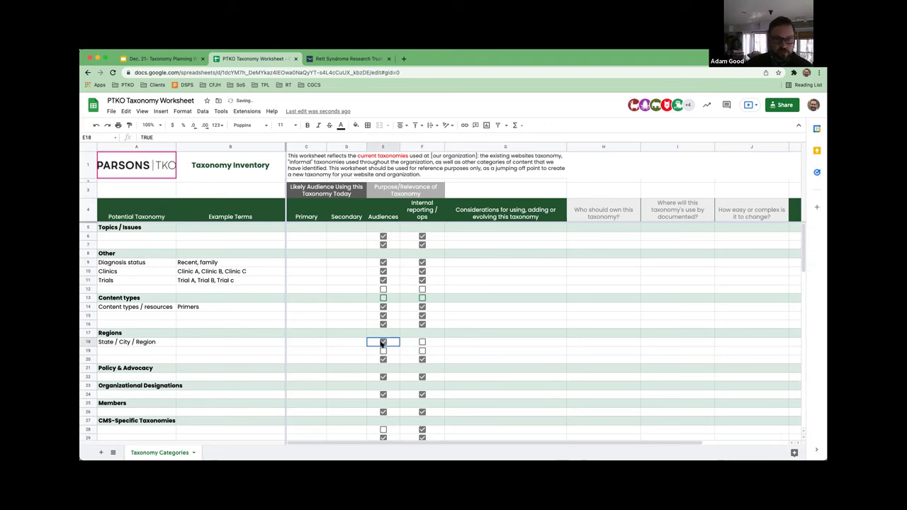
{"action": "left_click", "coordinate": [423, 343]}
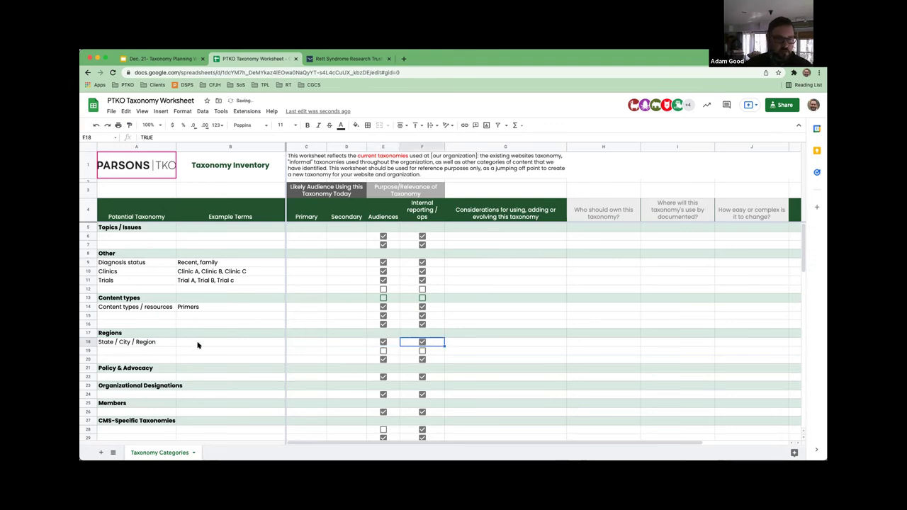
Step: Enter "North Carolina" as the example term for State / City / Region
{"action": "left_click", "coordinate": [197, 343]}
{"action": "type", "text": "Nort"}
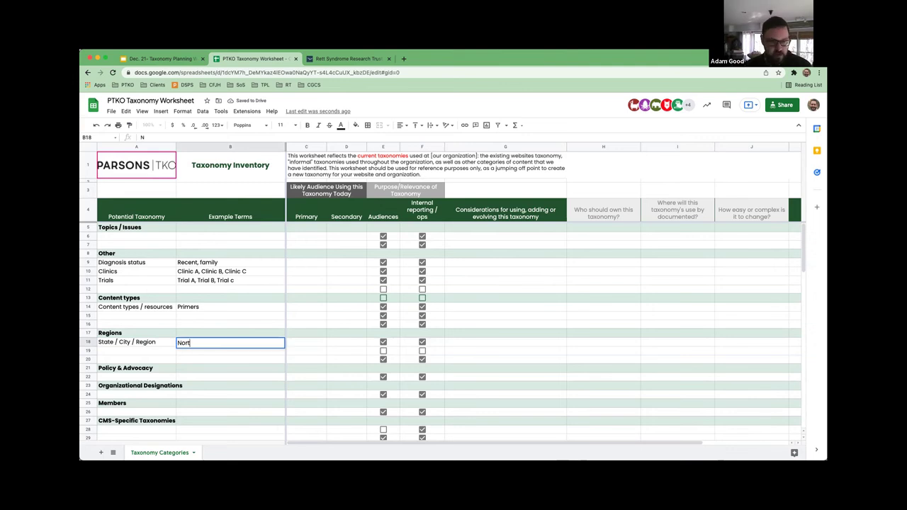
{"action": "type", "text": "h Cr"}
{"action": "type", "text": "rolina"}
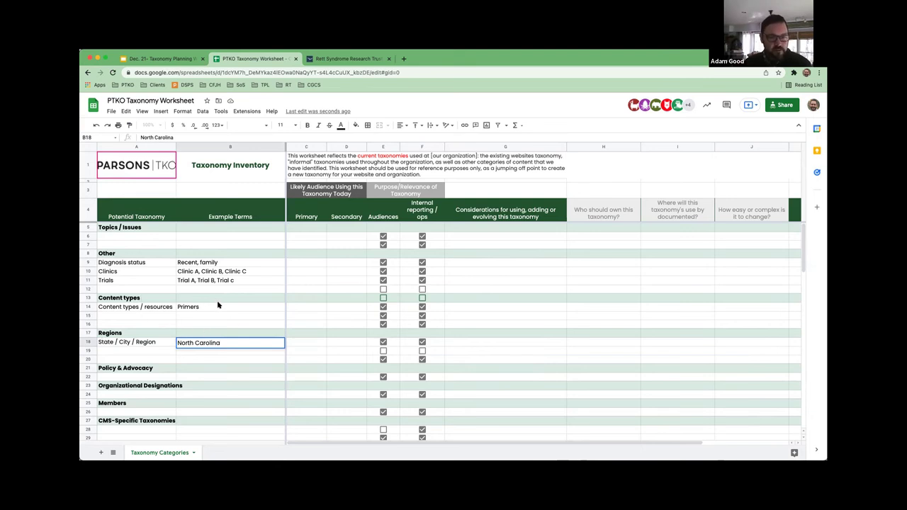
{"action": "key", "text": "Up"}
{"action": "key", "text": "Up"}
{"action": "key", "text": "Up"}
{"action": "key", "text": "Up"}
{"action": "left_click", "coordinate": [250, 271]}
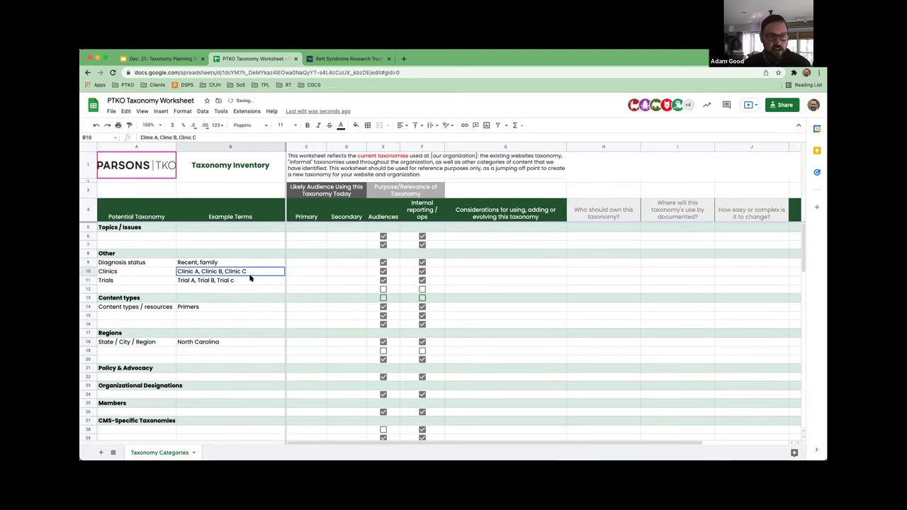
Step: Correct the example terms for Trials to read "Trial A, Trial B, Trial C"
{"action": "left_click", "coordinate": [250, 278], "text": "shift"}
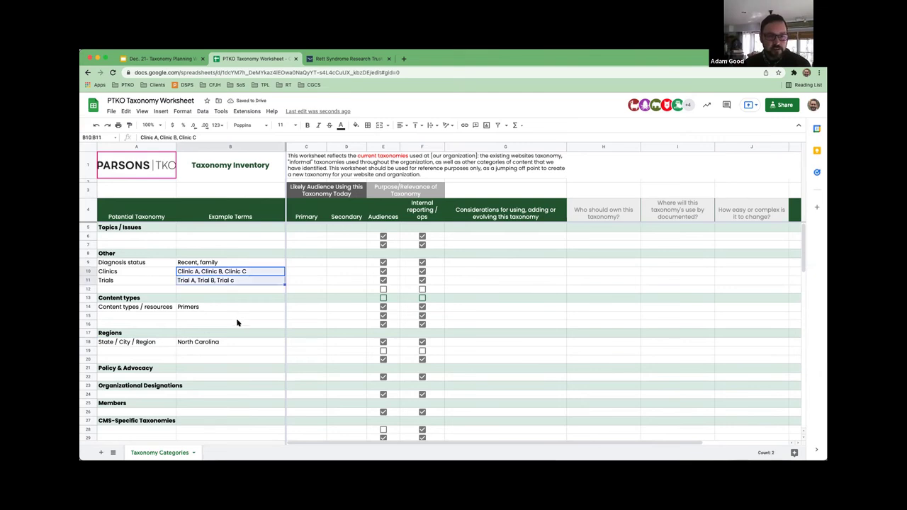
{"action": "left_click", "coordinate": [235, 344]}
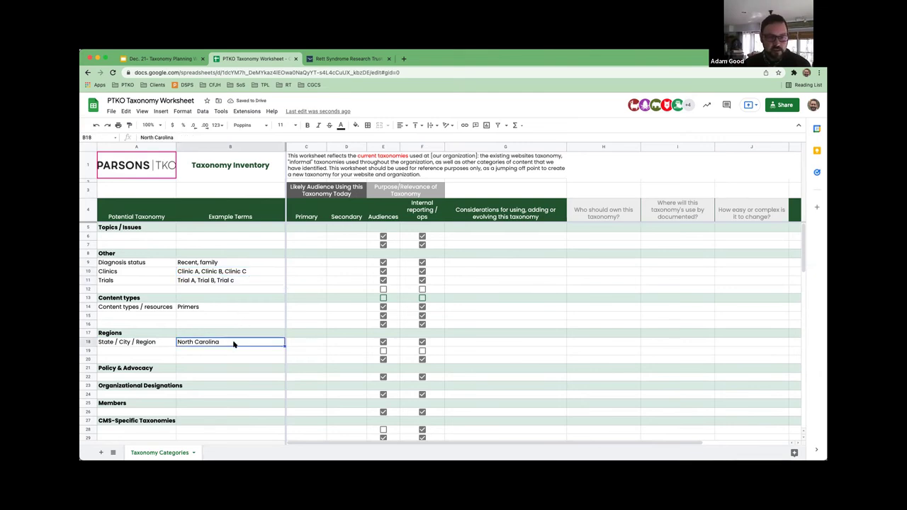
{"action": "left_click", "coordinate": [238, 281]}
{"action": "double_click", "coordinate": [234, 281]}
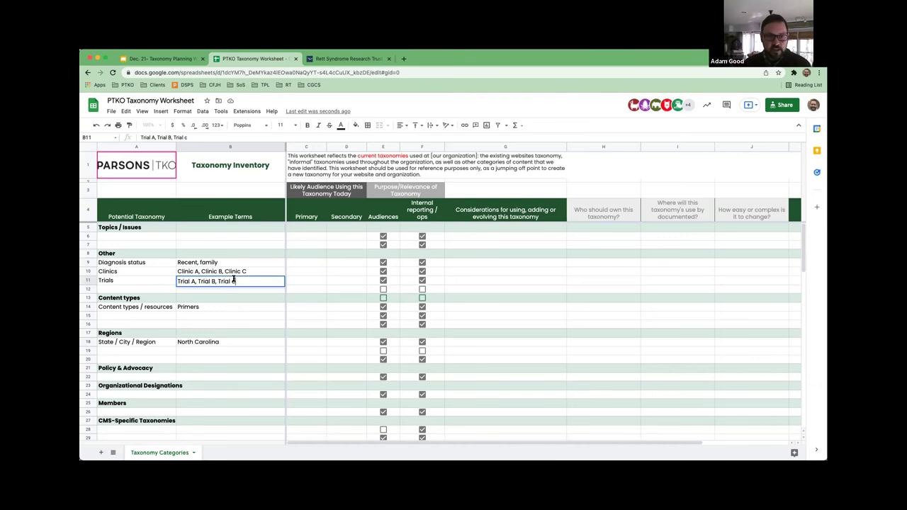
{"action": "type", "text": "C"}
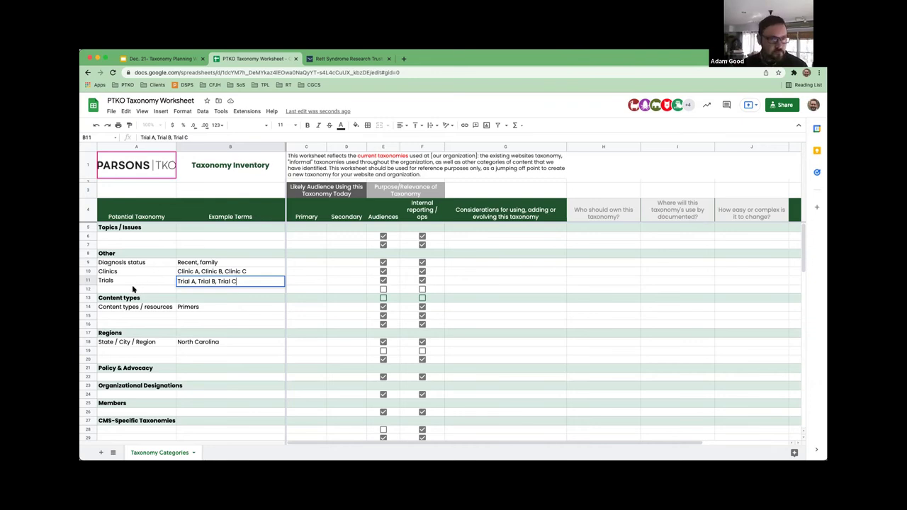
{"action": "key", "text": "Return"}
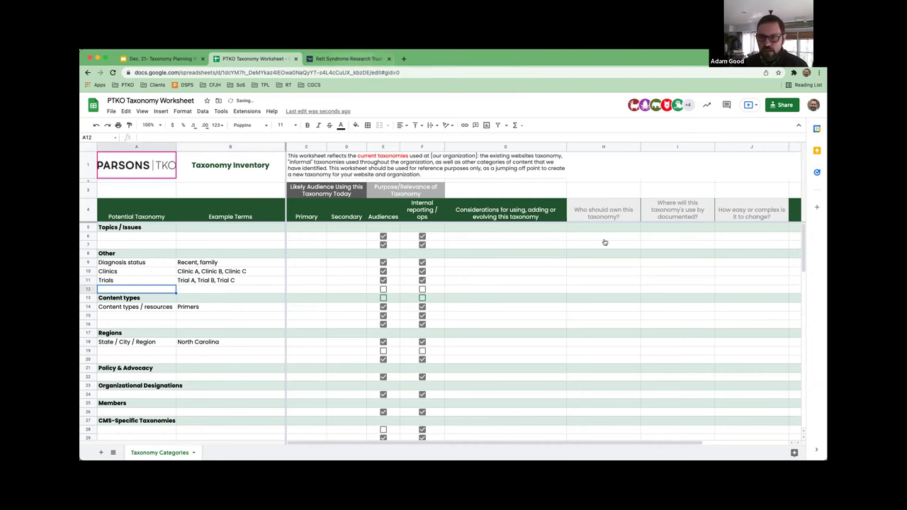
Step: Check the Rett Families links on the Rett Syndrome Research Trust site and add "Fact Cards" after Primers as a Content types / resources example
{"action": "key", "text": "ctrl+Tab"}
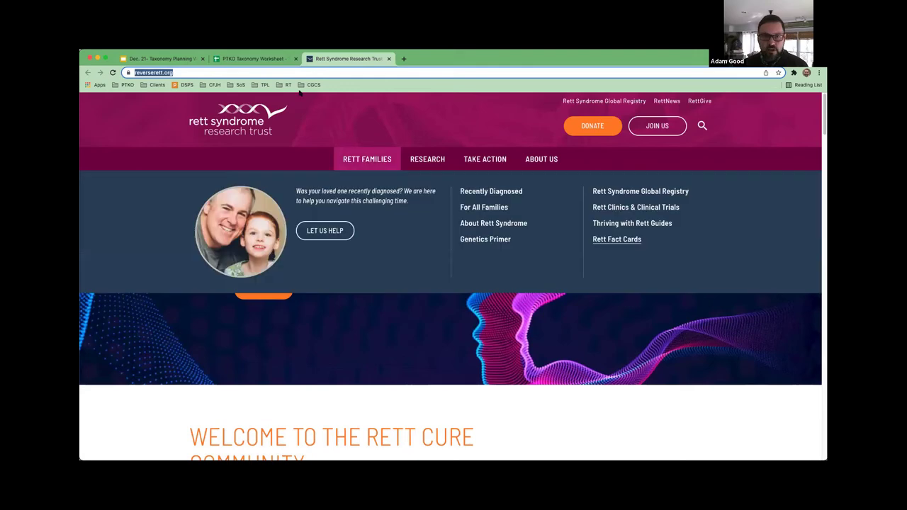
{"action": "left_click", "coordinate": [252, 59]}
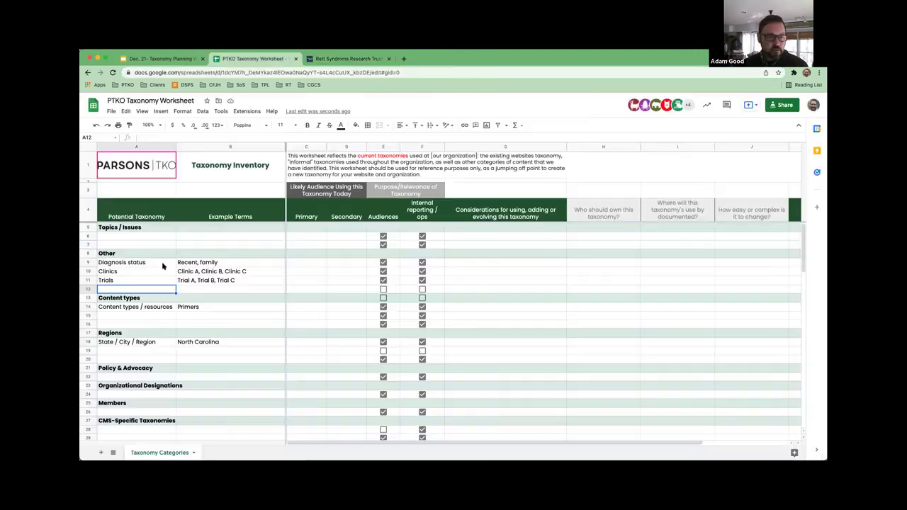
{"action": "double_click", "coordinate": [207, 305]}
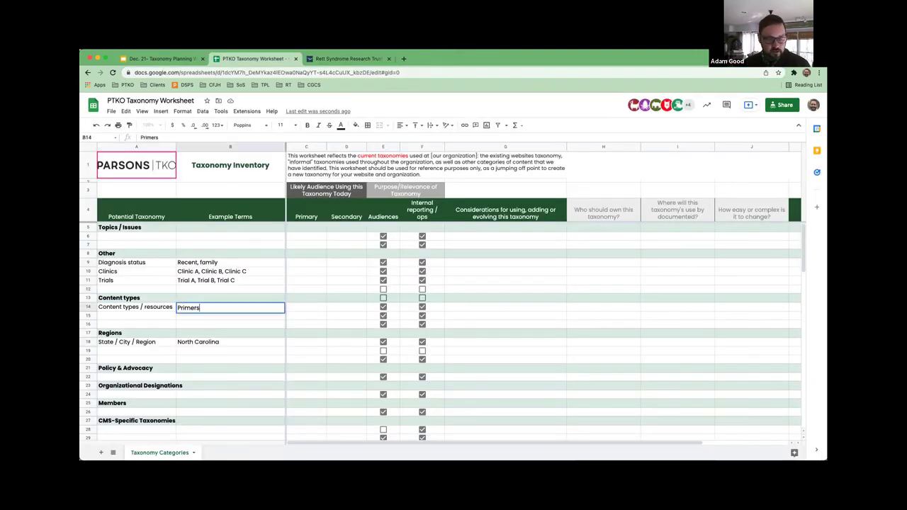
{"action": "type", "text": ", FAct"}
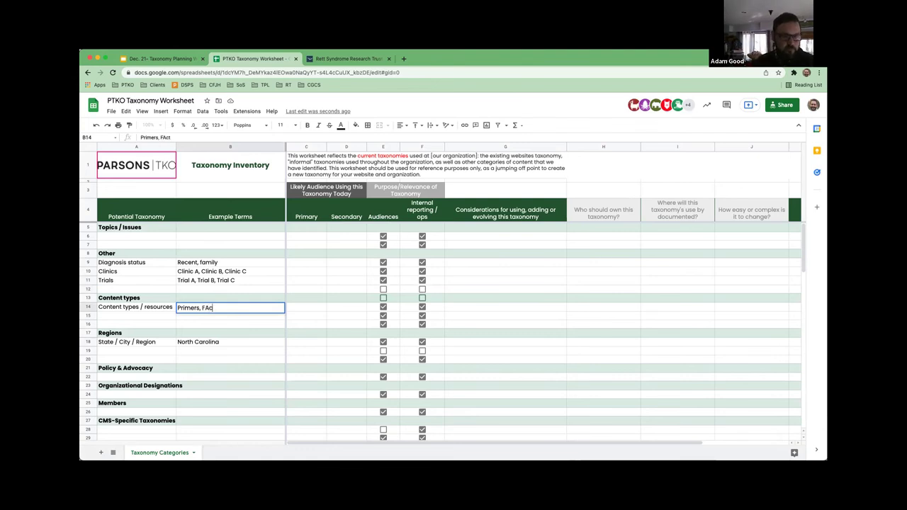
{"action": "type", "text": " Cards"}
{"action": "key", "text": "Return"}
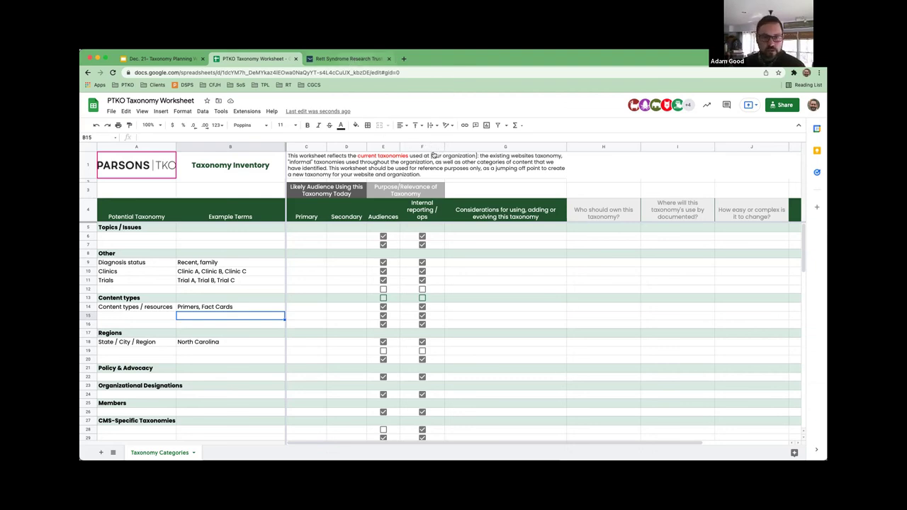
Step: Look at the Rett site's main navigation, then insert two rows above row 15 in the taxonomy worksheet
{"action": "key", "text": "ctrl+Tab"}
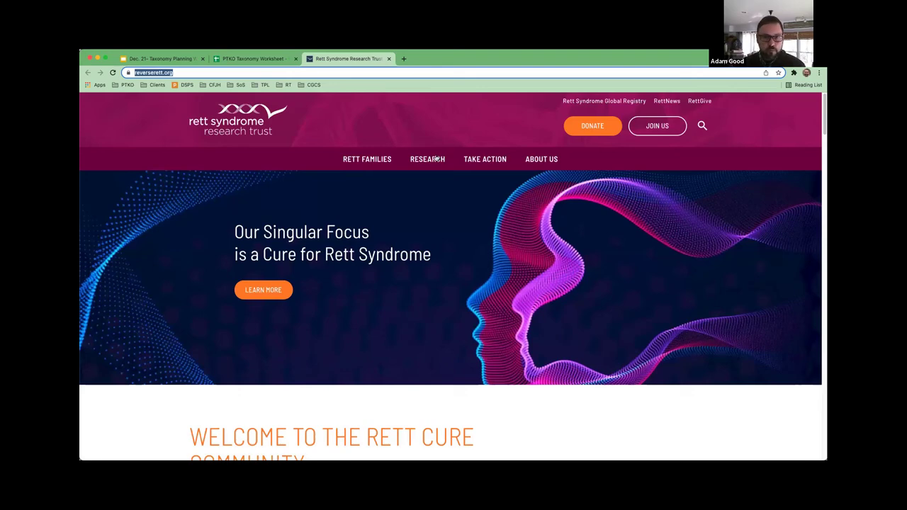
{"action": "mouse_move", "coordinate": [436, 159]}
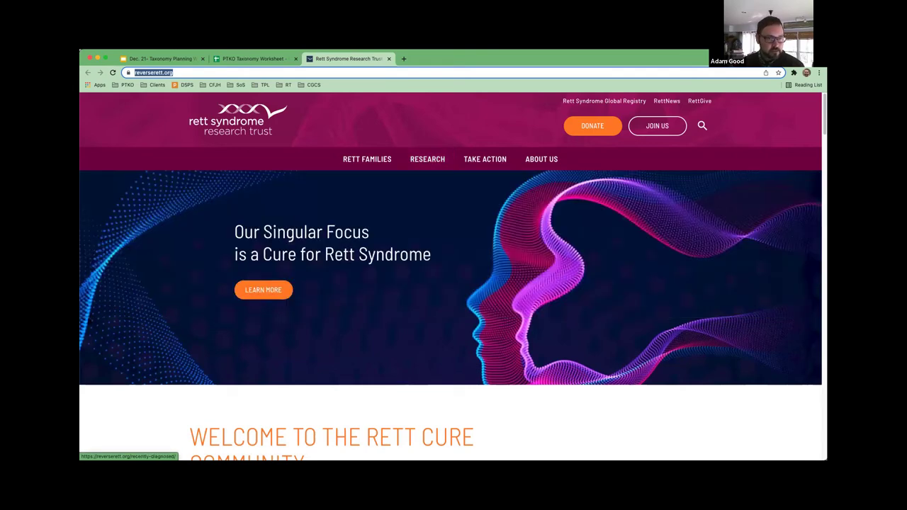
{"action": "key", "text": "ctrl+shift+Tab"}
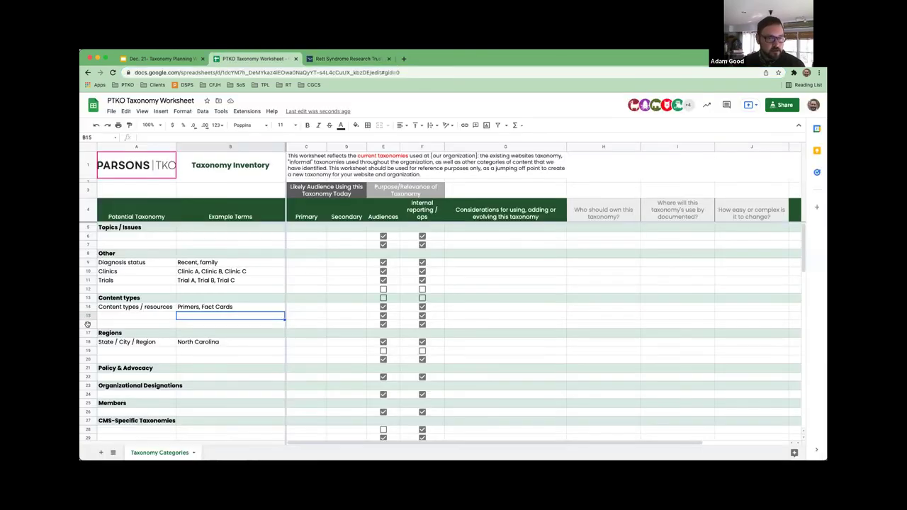
{"action": "left_click", "coordinate": [88, 325], "text": "shift"}
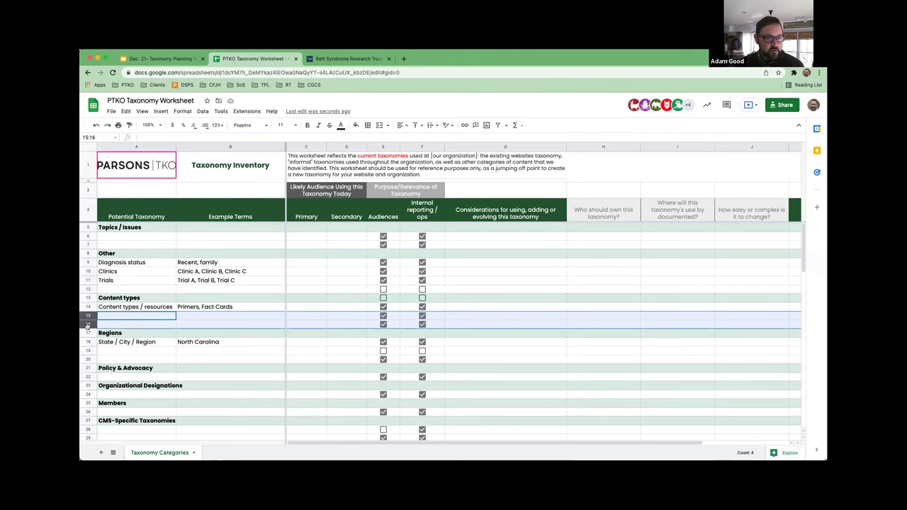
{"action": "right_click", "coordinate": [87, 325]}
{"action": "left_click", "coordinate": [130, 206]}
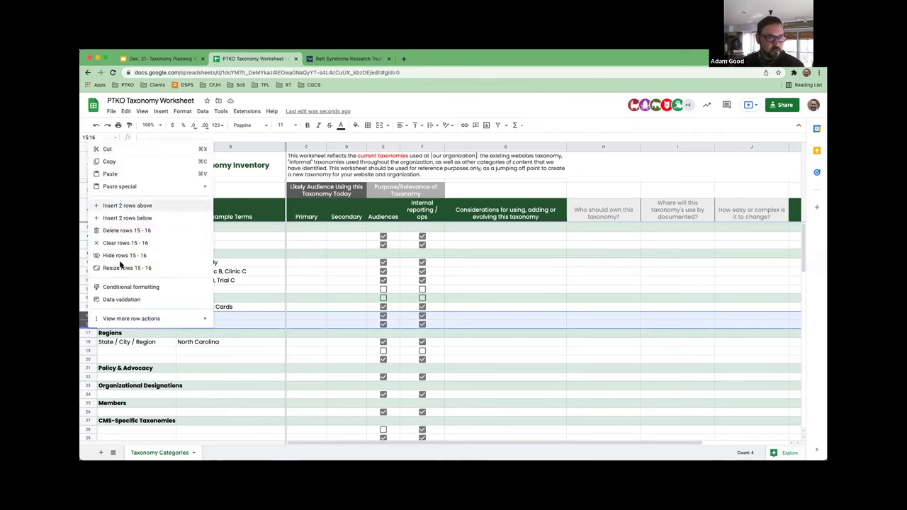
Step: Duplicate the Content types heading row into row 16 and rename the copy "Research"
{"action": "left_click", "coordinate": [87, 298]}
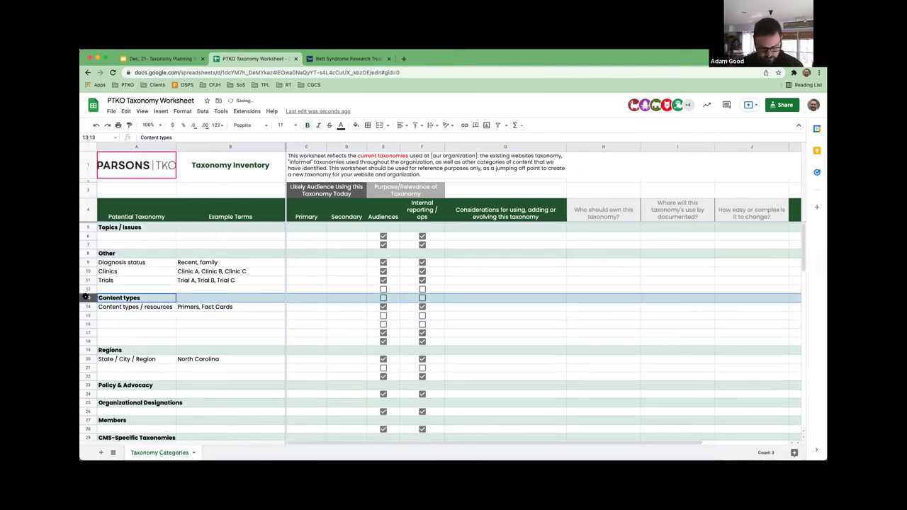
{"action": "key", "text": "ctrl+c"}
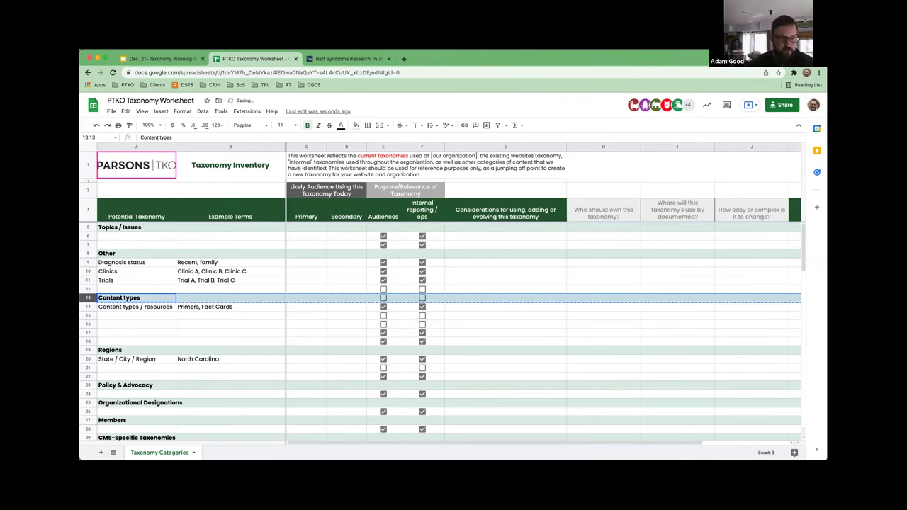
{"action": "left_click", "coordinate": [87, 324]}
{"action": "key", "text": "ctrl+v"}
{"action": "type", "text": "Research"}
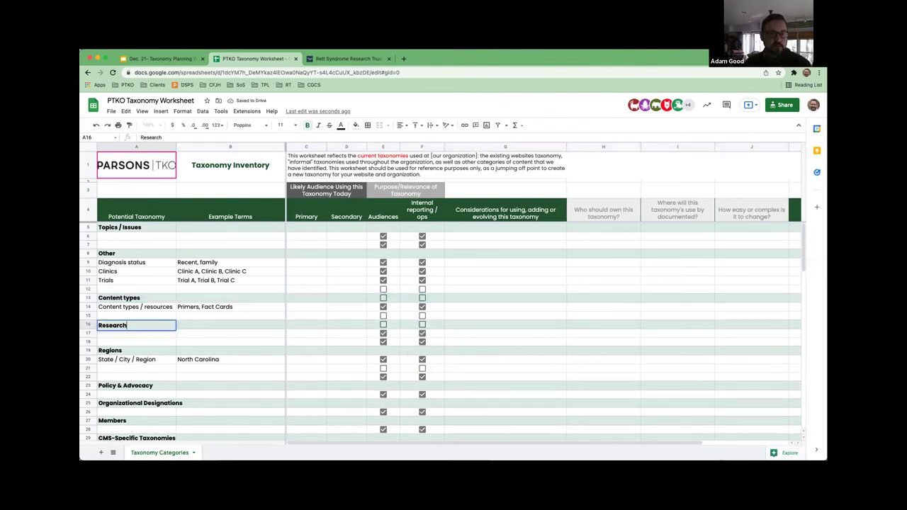
{"action": "key", "text": "Return"}
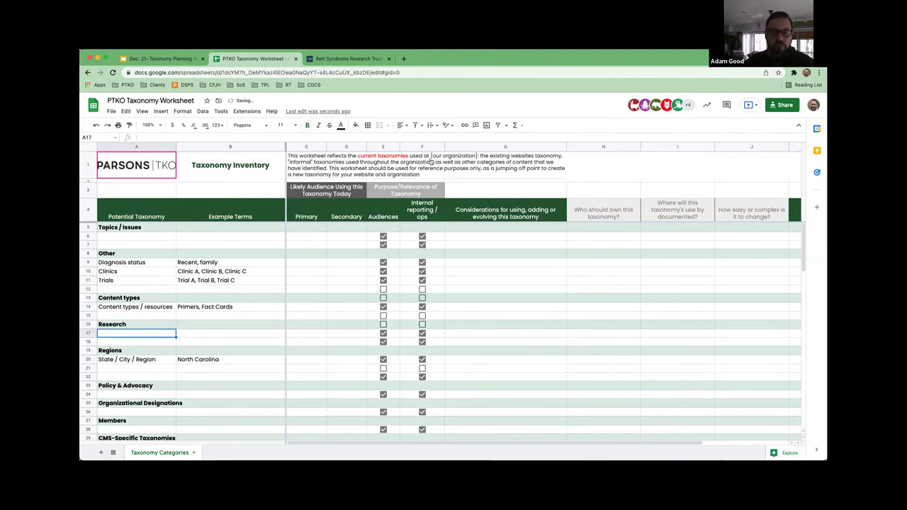
Step: Consult the Research section of the Rett site's navigation and enter "Cures" and "Initiatives" as potential taxonomies beneath the Research heading
{"action": "key", "text": "ctrl+Tab"}
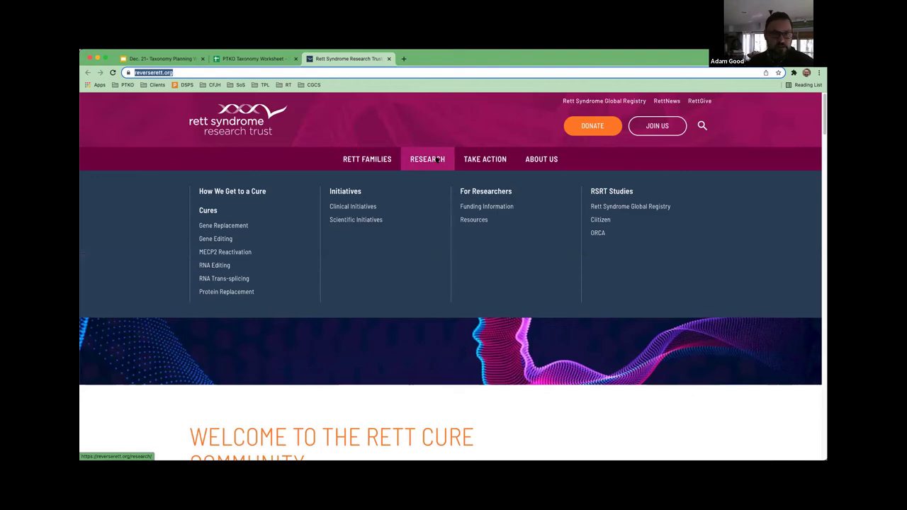
{"action": "key", "text": "ctrl+shift+Tab"}
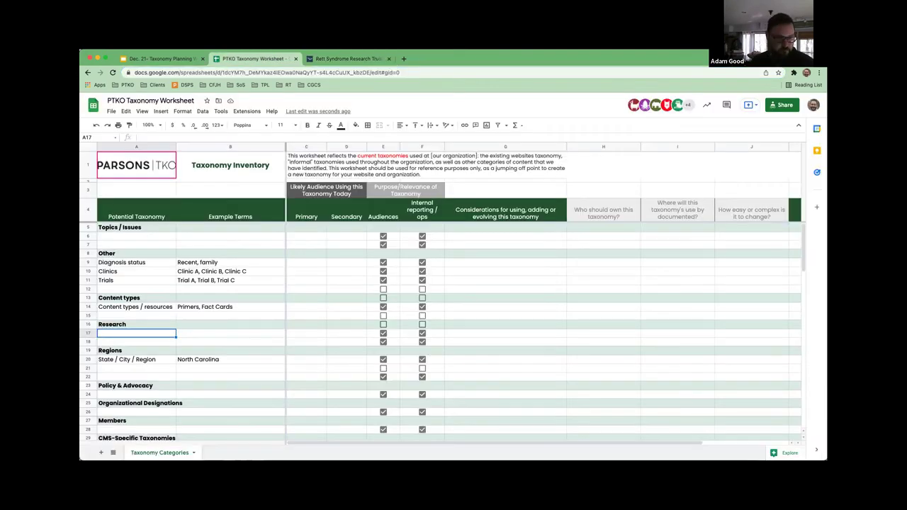
{"action": "type", "text": "Cures"}
{"action": "key", "text": "Return"}
{"action": "type", "text": "Initiatives"}
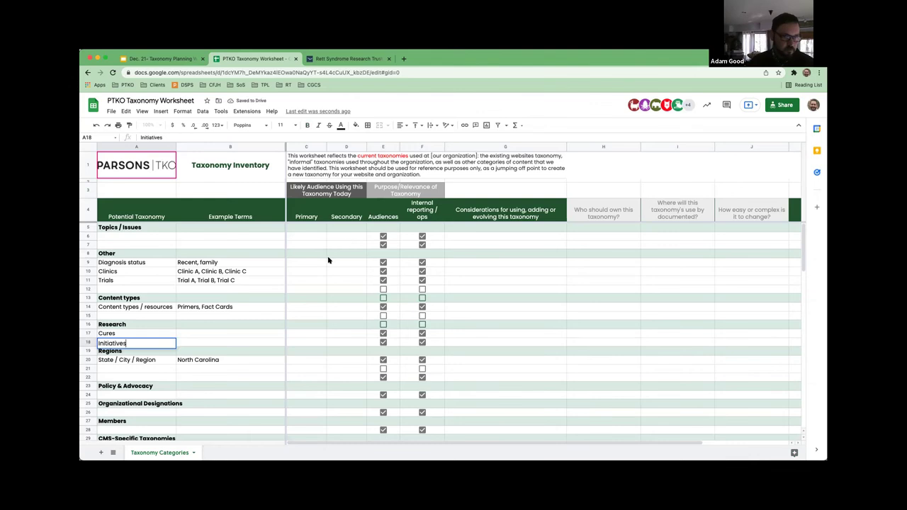
{"action": "left_click", "coordinate": [103, 361]}
Step: Insert three rows directly above the Regions heading
{"action": "left_click_drag", "start_coordinate": [87, 351], "coordinate": [87, 368]}
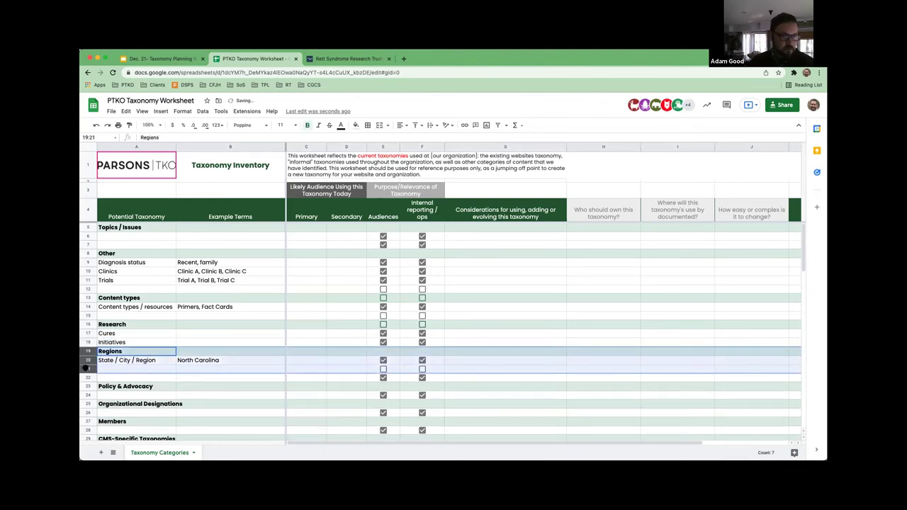
{"action": "right_click", "coordinate": [88, 367]}
{"action": "left_click", "coordinate": [127, 247]}
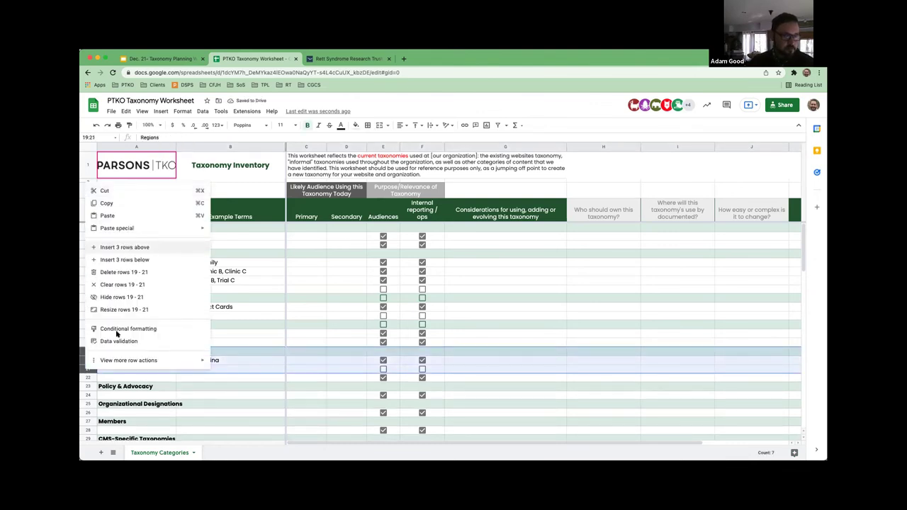
{"action": "type", "text": "STudies"}
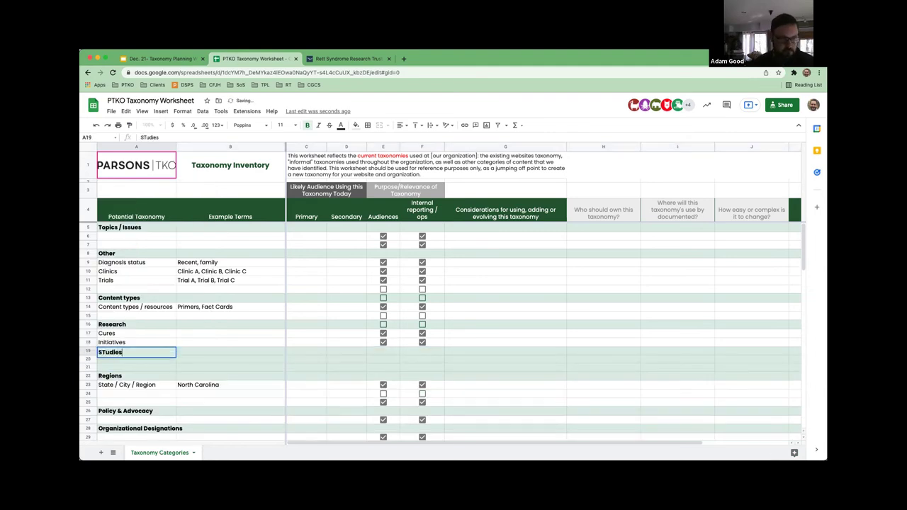
{"action": "key", "text": "BackSpace"}
{"action": "key", "text": "BackSpace"}
{"action": "key", "text": "BackSpace"}
{"action": "key", "text": "BackSpace"}
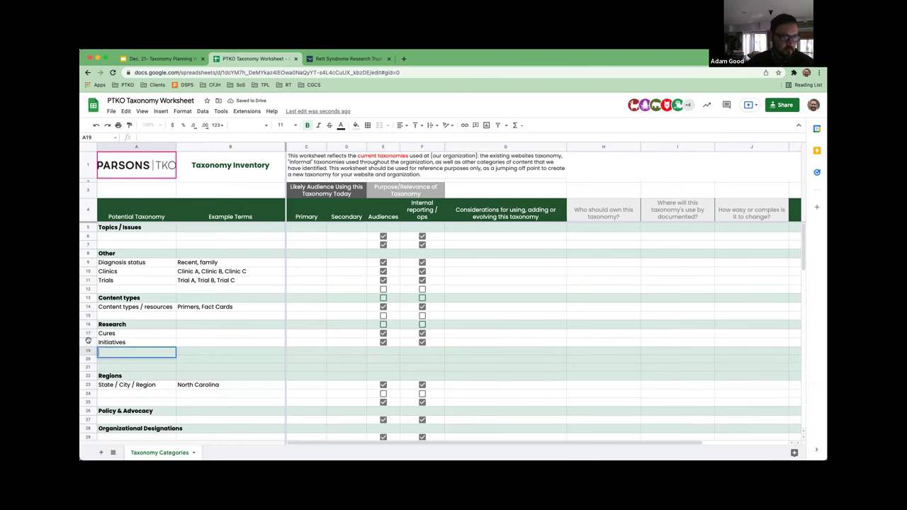
Step: Apply the Initiatives row's formatting to the empty rows 19 to 21 and enter "Studies" as a potential taxonomy in row 19
{"action": "key", "text": "Up"}
{"action": "key", "text": "shift+space"}
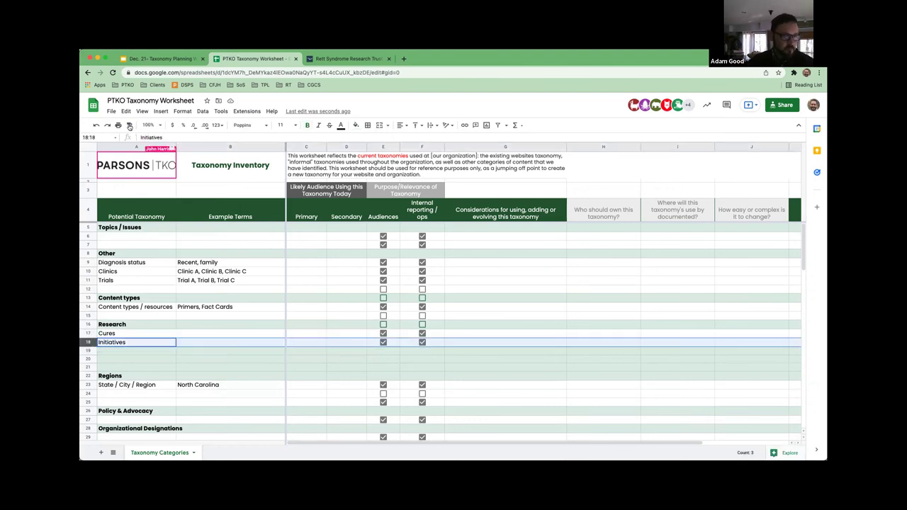
{"action": "key", "text": "ctrl+c"}
{"action": "left_click", "coordinate": [114, 353]}
{"action": "type", "text": "Studies"}
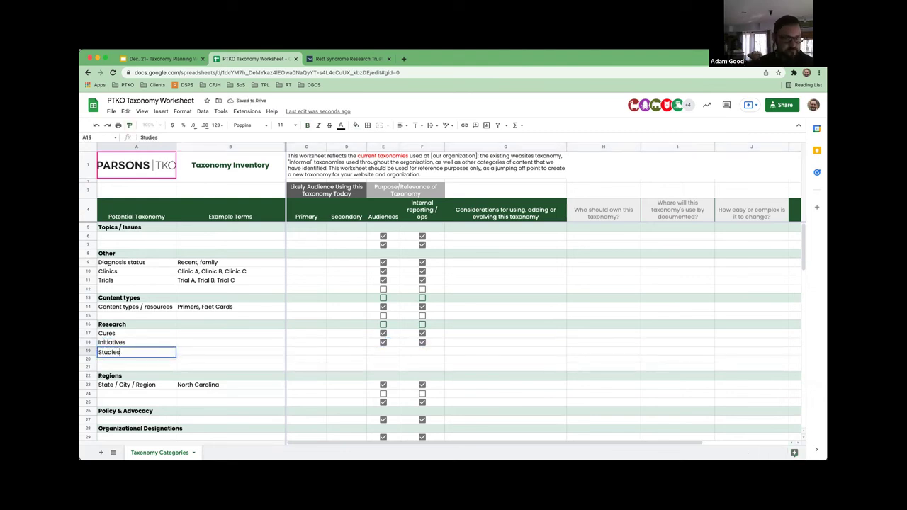
{"action": "key", "text": "Tab"}
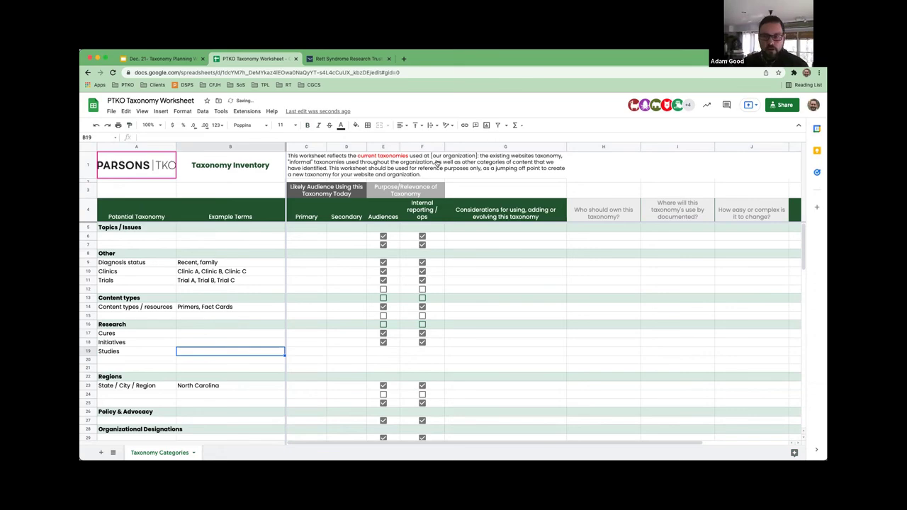
Step: Examine the Take Action section of the Rett site's navigation for further taxonomy candidates and return to the worksheet
{"action": "key", "text": "ctrl+Tab"}
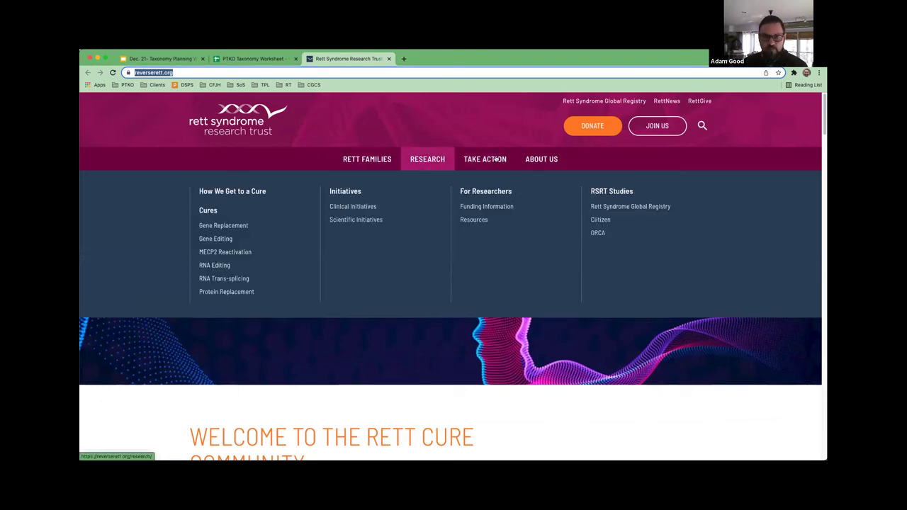
{"action": "mouse_move", "coordinate": [496, 159]}
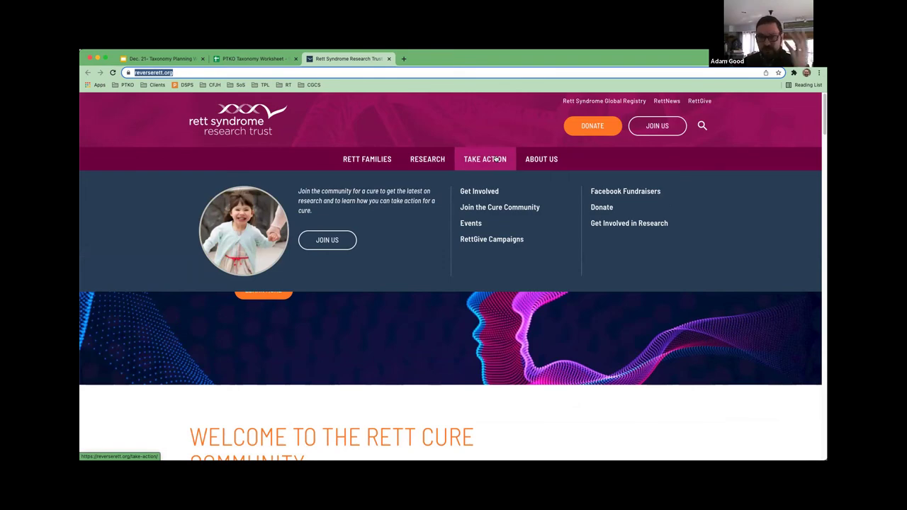
{"action": "left_click", "coordinate": [258, 59]}
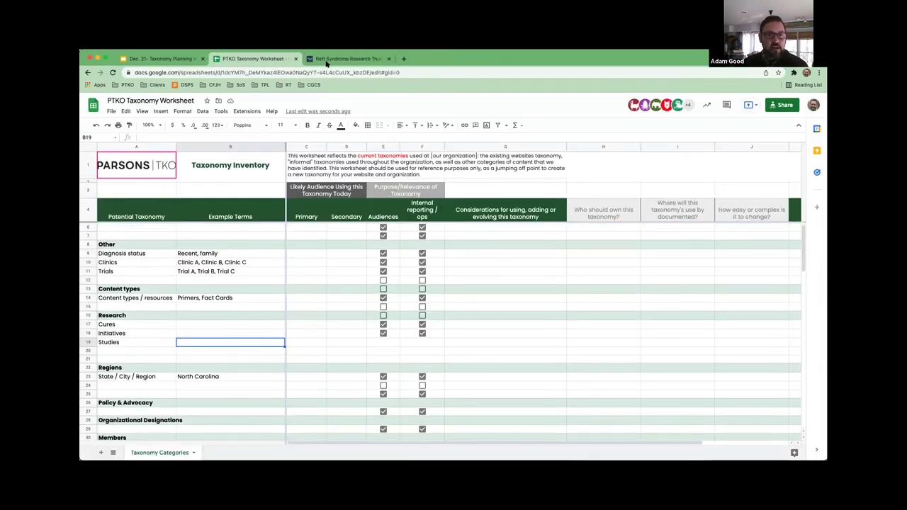
{"action": "left_click", "coordinate": [326, 60]}
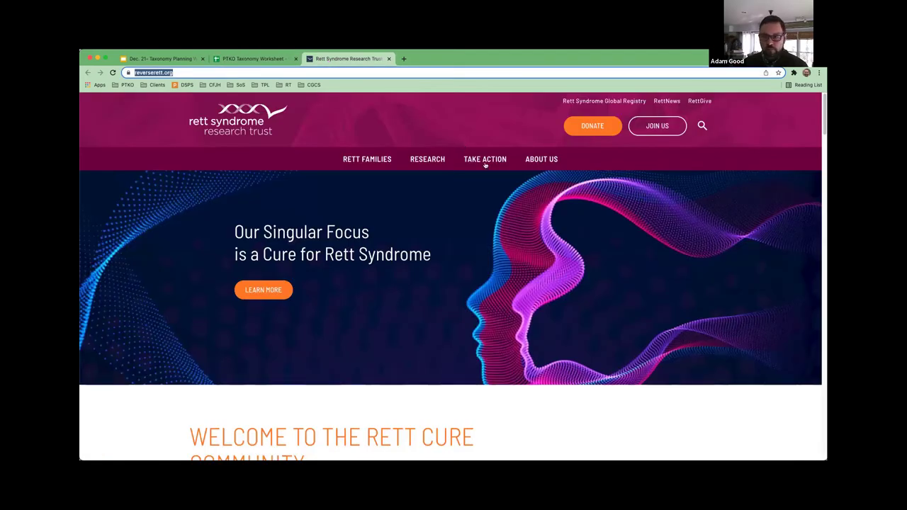
{"action": "mouse_move", "coordinate": [485, 165]}
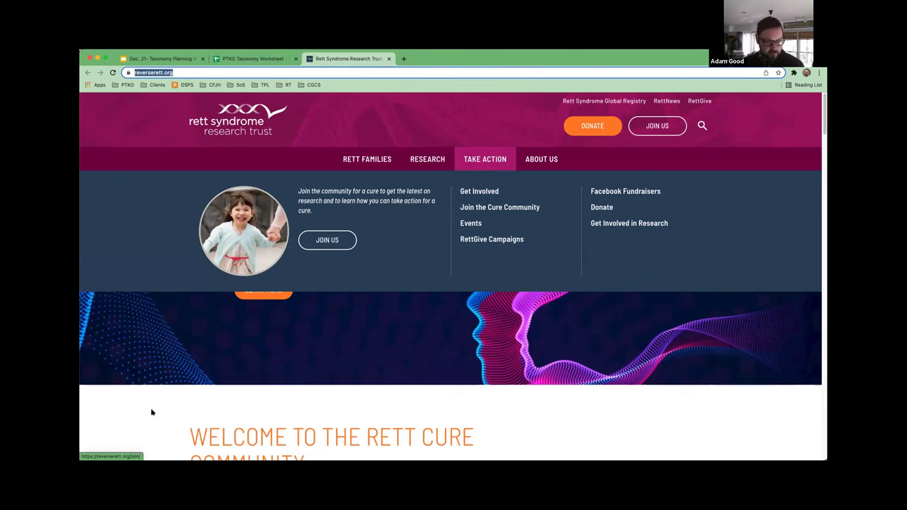
{"action": "key", "text": "ctrl+shift+Tab"}
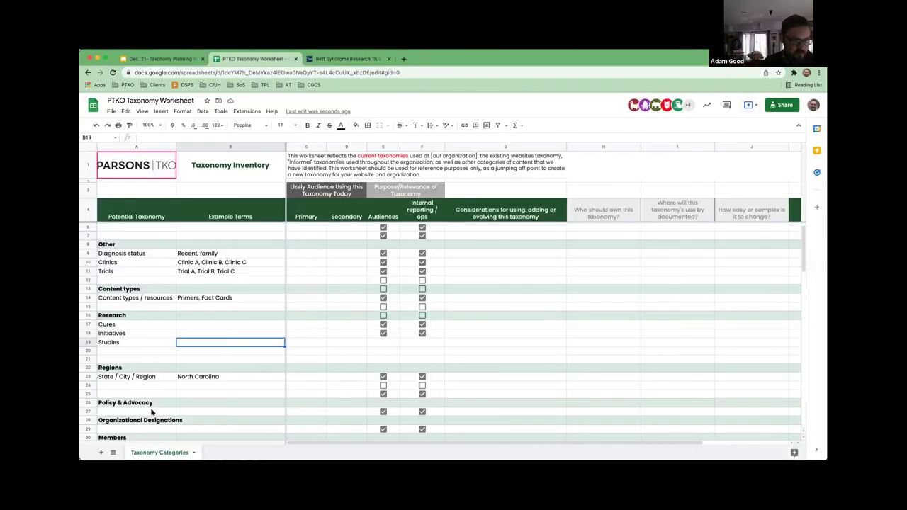
Step: Enter "Campaigns" as a potential taxonomy beneath the Policy & Advocacy heading
{"action": "left_click", "coordinate": [151, 412]}
{"action": "type", "text": "Campaigns"}
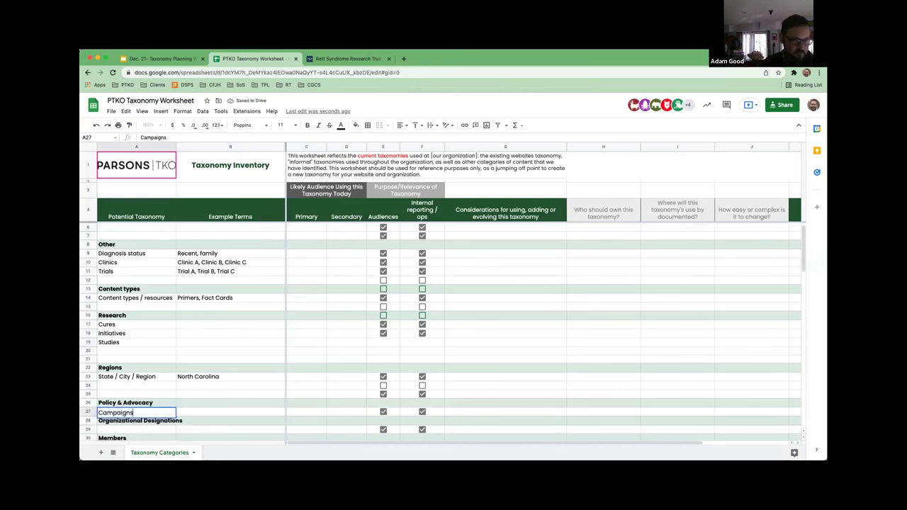
{"action": "left_click", "coordinate": [167, 333]}
{"action": "scroll", "coordinate": [168, 330], "scroll_direction": "down", "scroll_amount": 2}
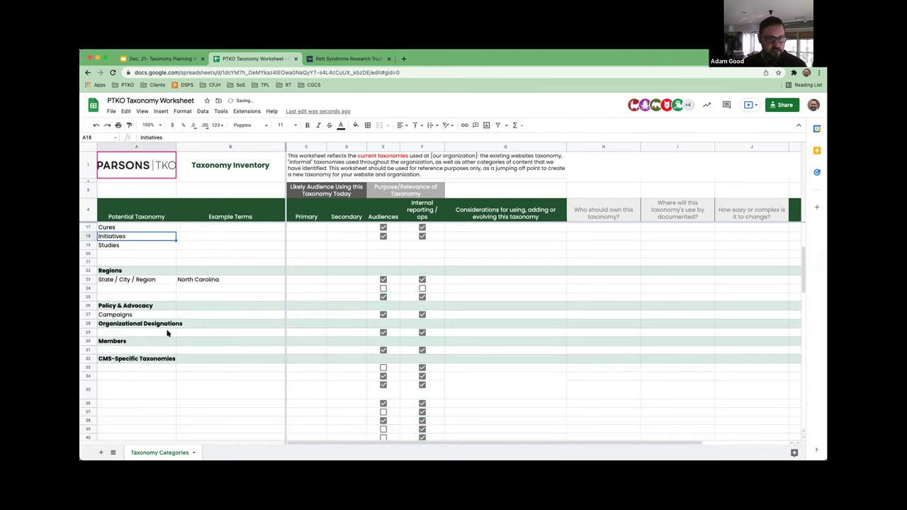
{"action": "scroll", "coordinate": [146, 243], "scroll_direction": "up", "scroll_amount": 3}
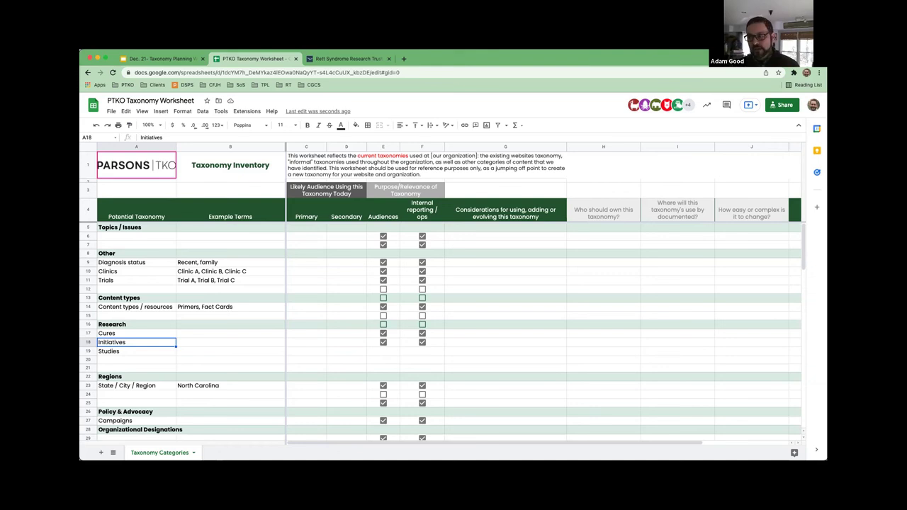
Step: Highlight the three governance column headings covering who owns the taxonomy, where its use is documented and how easy it is to change
{"action": "left_click", "coordinate": [618, 208]}
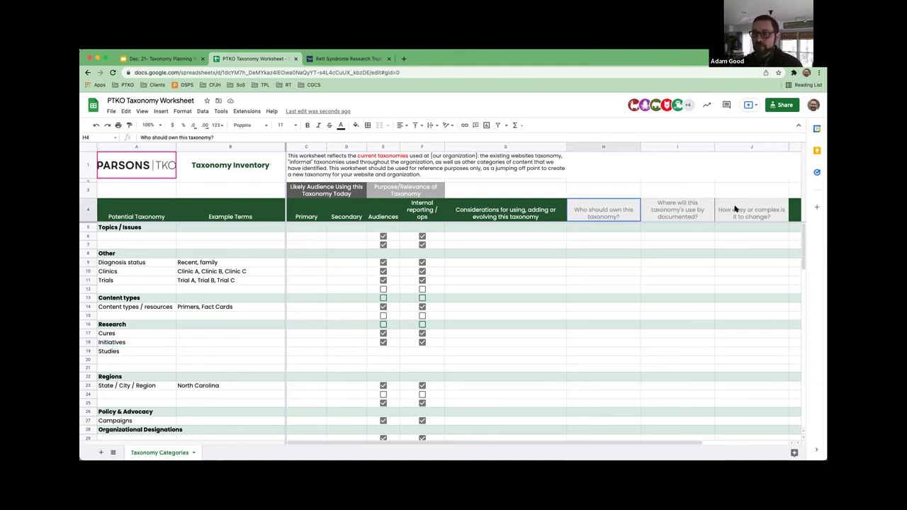
{"action": "left_click", "coordinate": [735, 209], "text": "shift"}
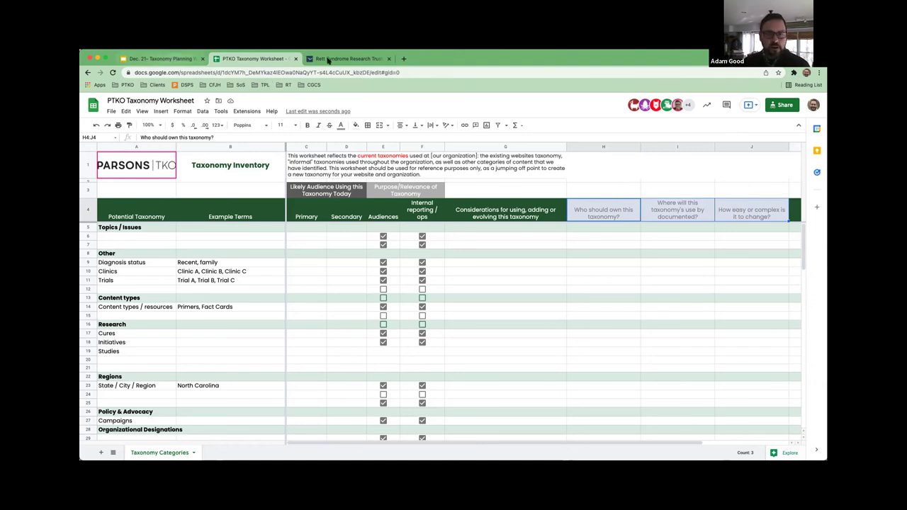
{"action": "mouse_move", "coordinate": [327, 60]}
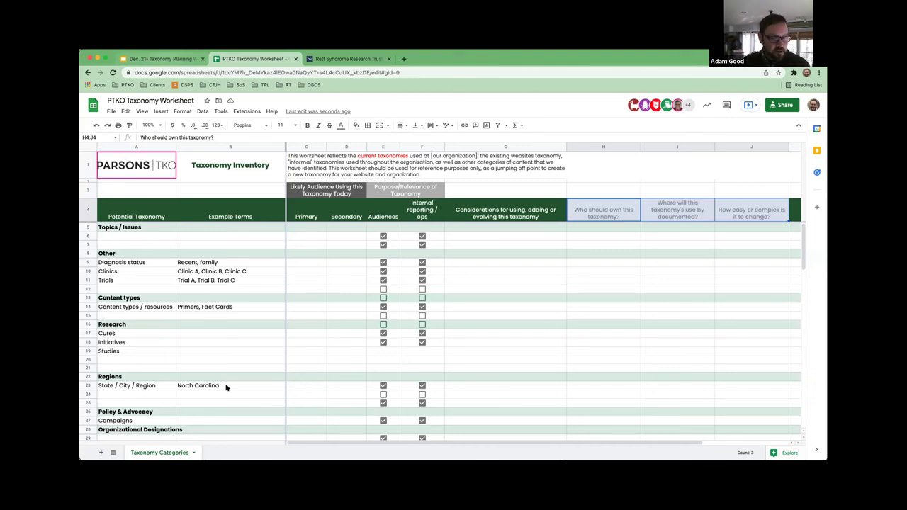
Step: Switch to the Taxonomy Planning Workshop deck in Google Slides, present it from the Taxonomy inventory slide and advance to the Considerations slide
{"action": "key", "text": "super+1"}
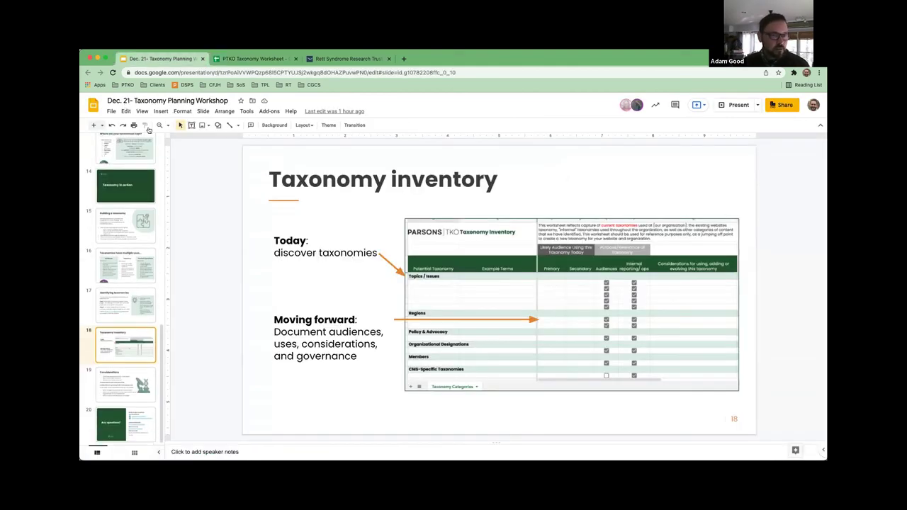
{"action": "left_click", "coordinate": [141, 112]}
{"action": "left_click", "coordinate": [163, 127]}
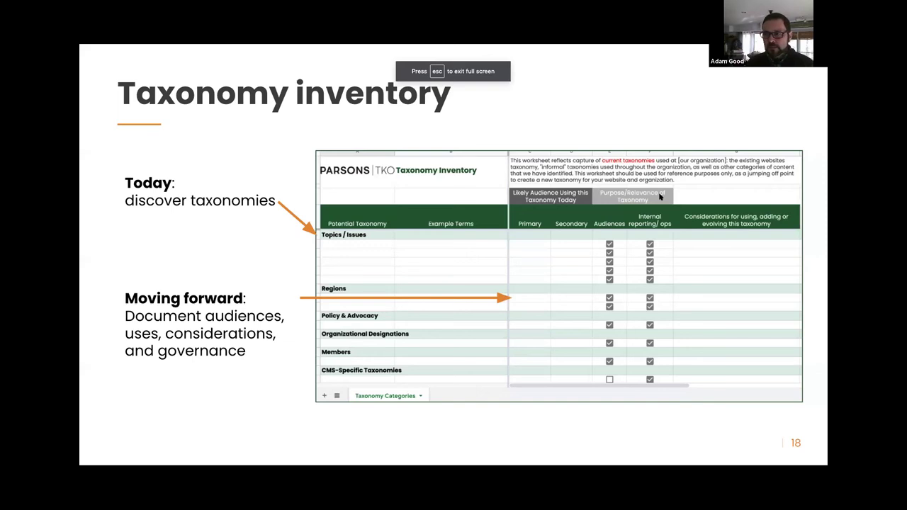
{"action": "key", "text": "Right"}
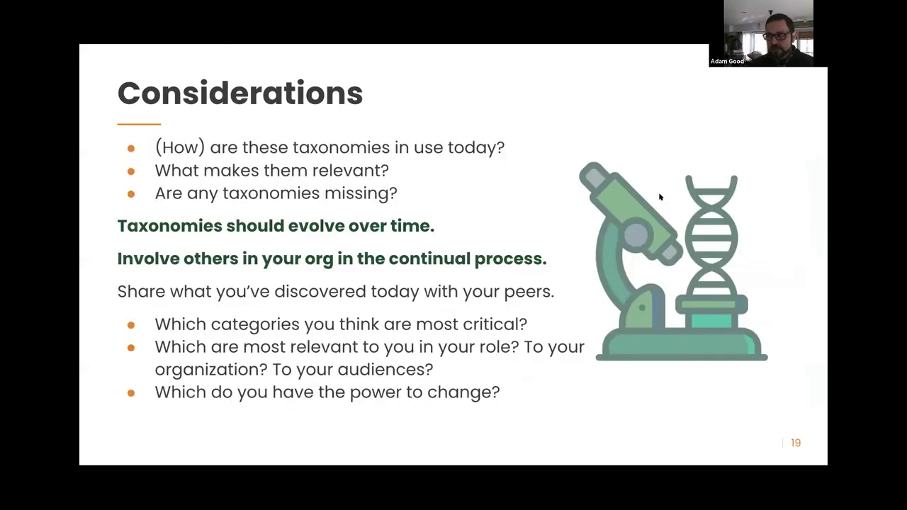